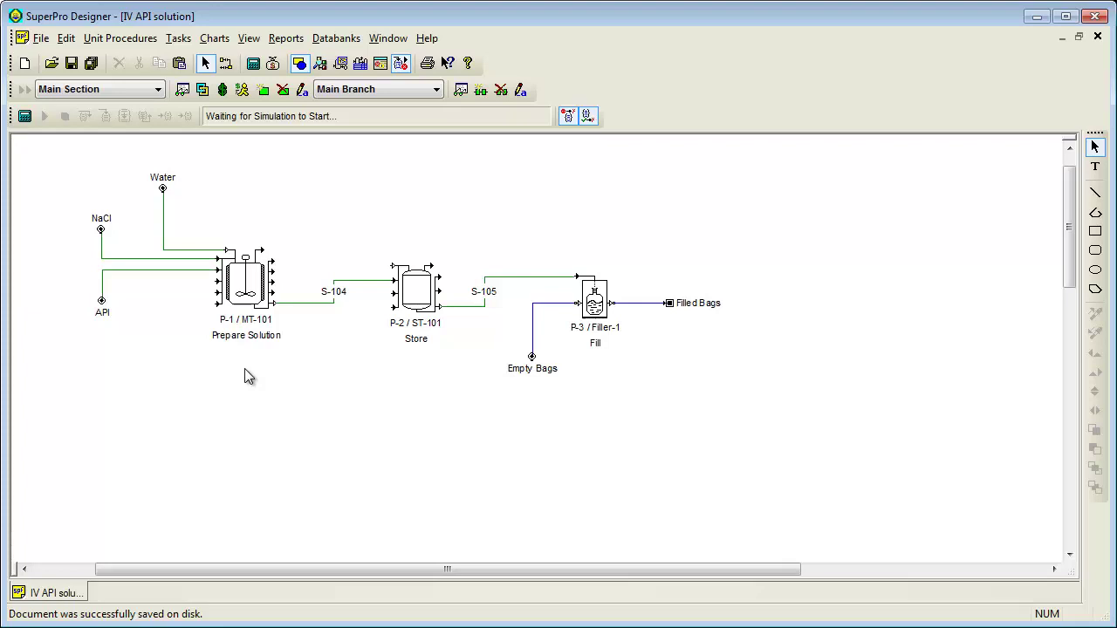
Review the operation sequences of the Prepare Solution (P-1), Store (P-2) and Fill (P-3) procedures
double_click(238, 290)
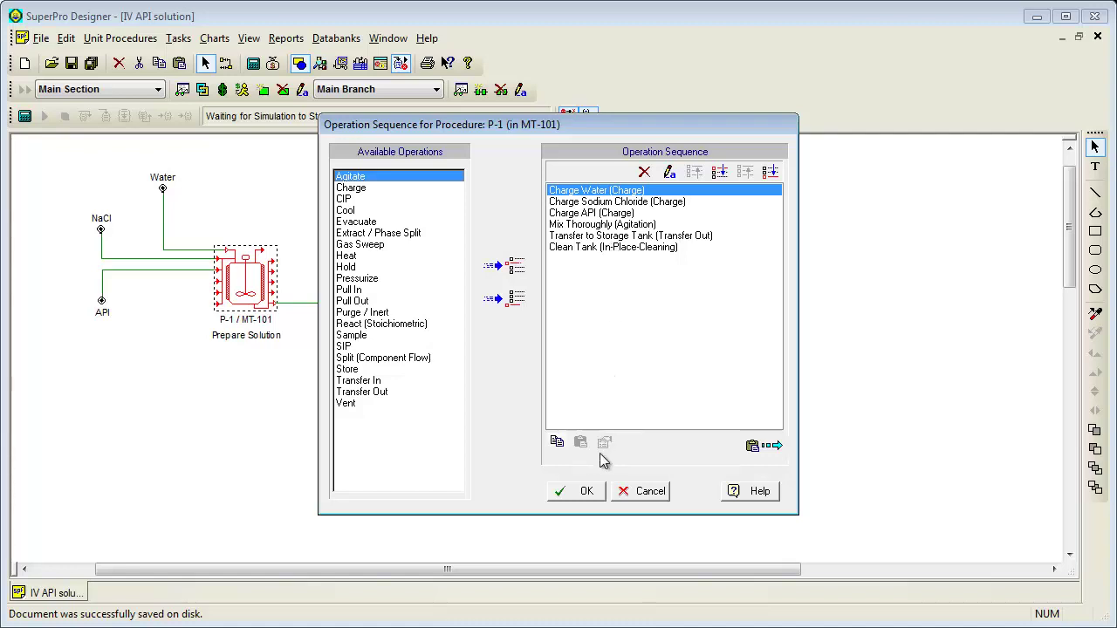
left_click(589, 492)
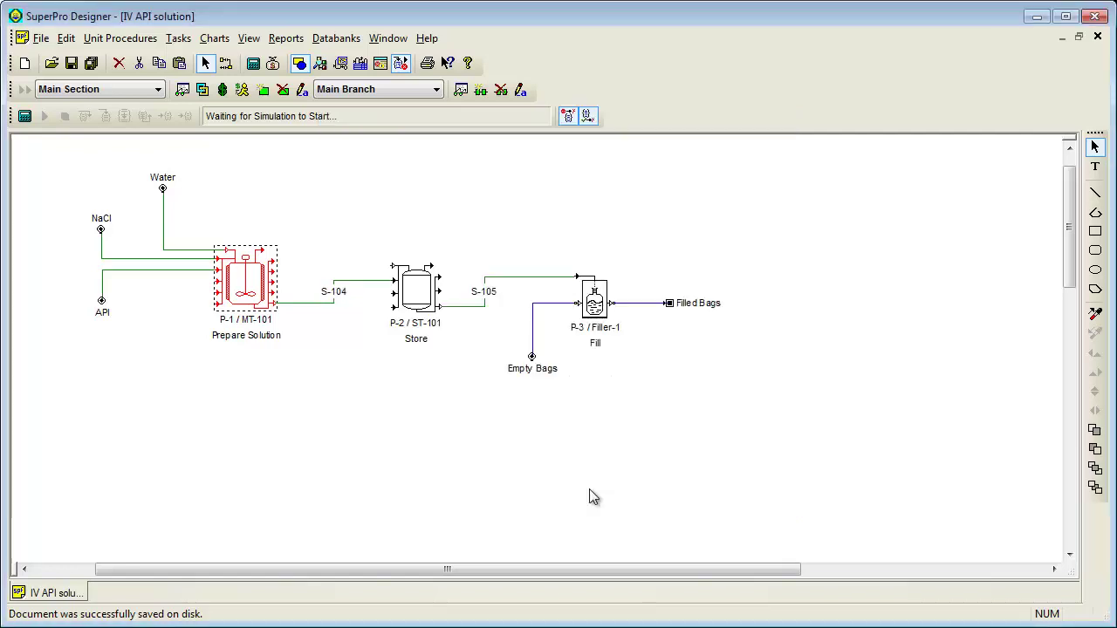
double_click(435, 292)
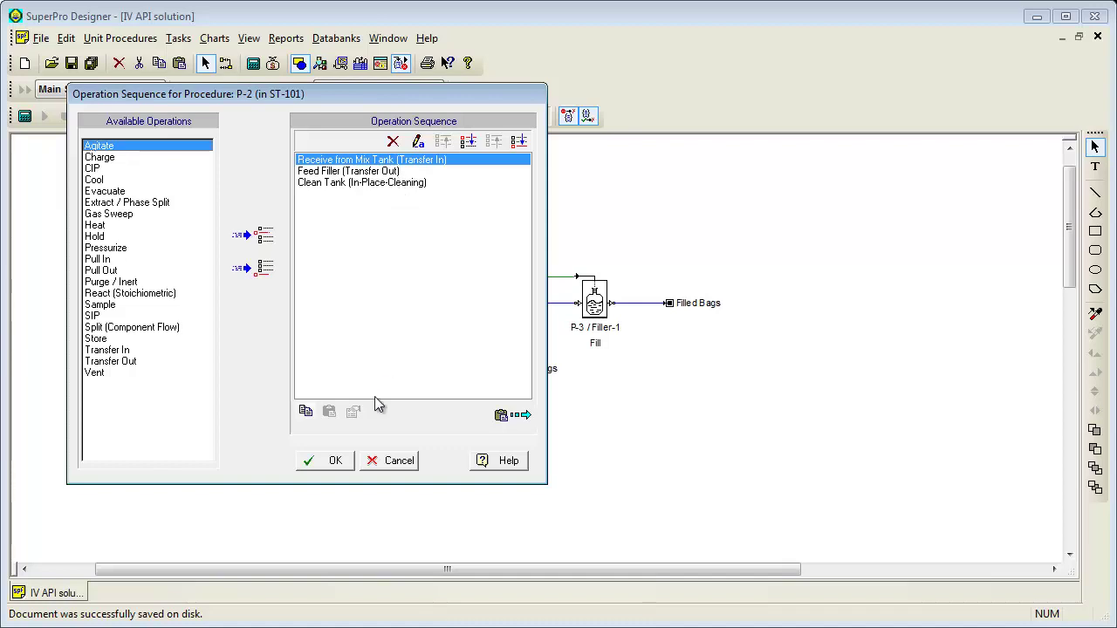
left_click(340, 463)
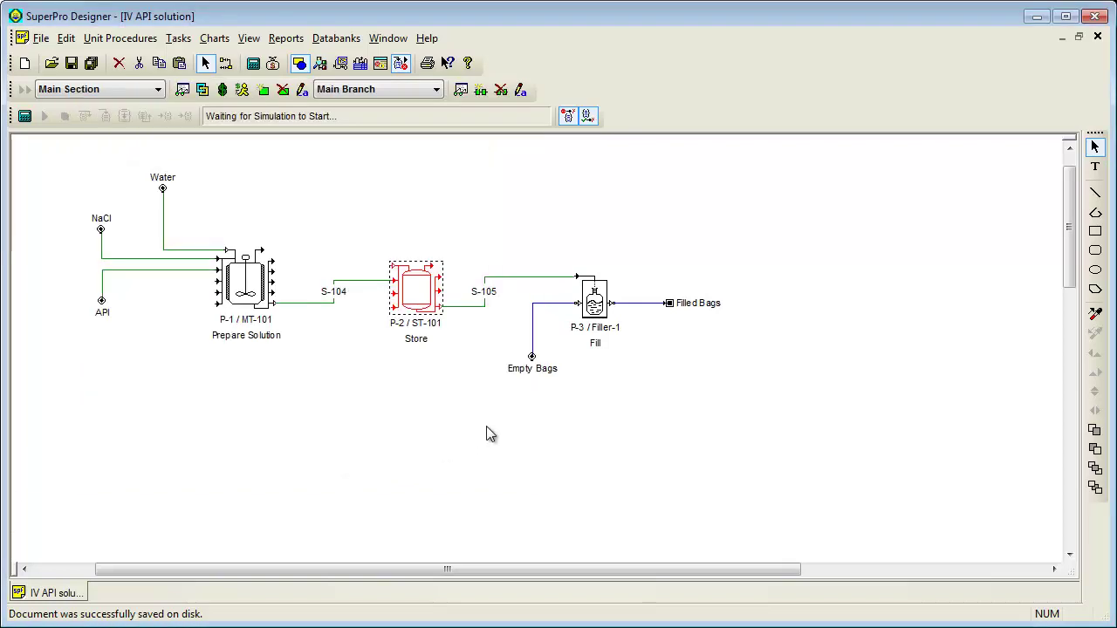
double_click(596, 305)
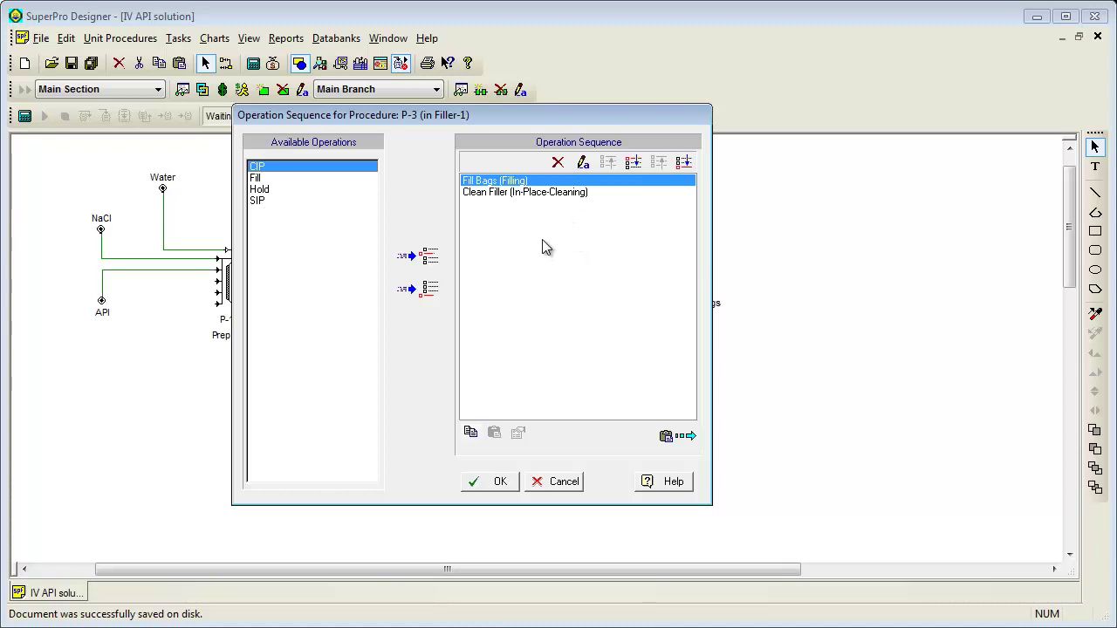
left_click(489, 482)
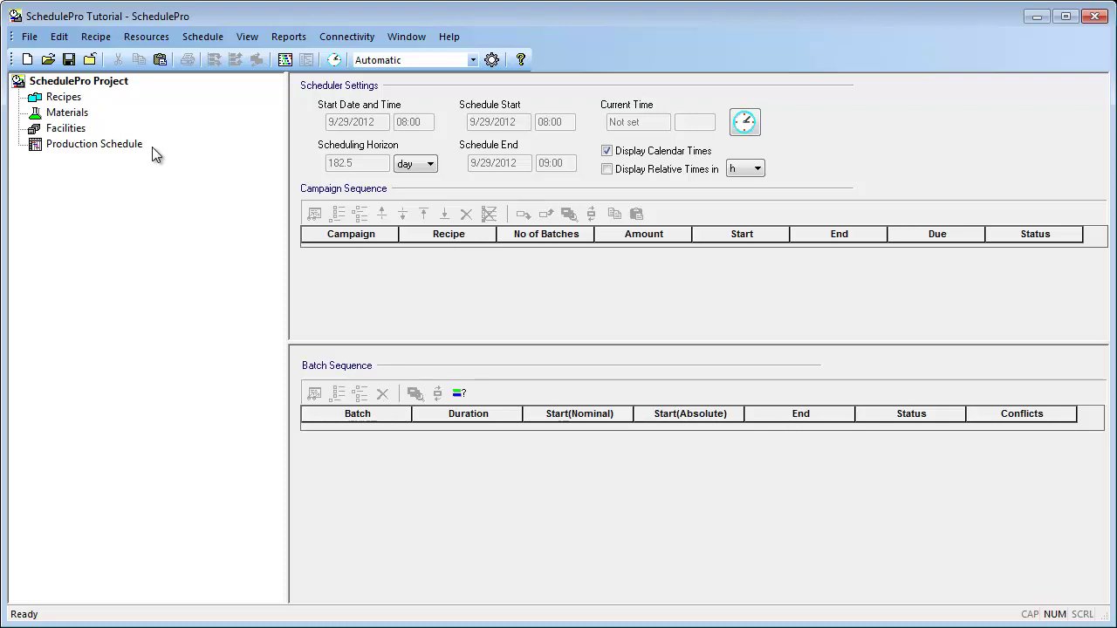
In the SchedulePro project, add a new facility named Medical Solutions Plant
left_click(76, 130)
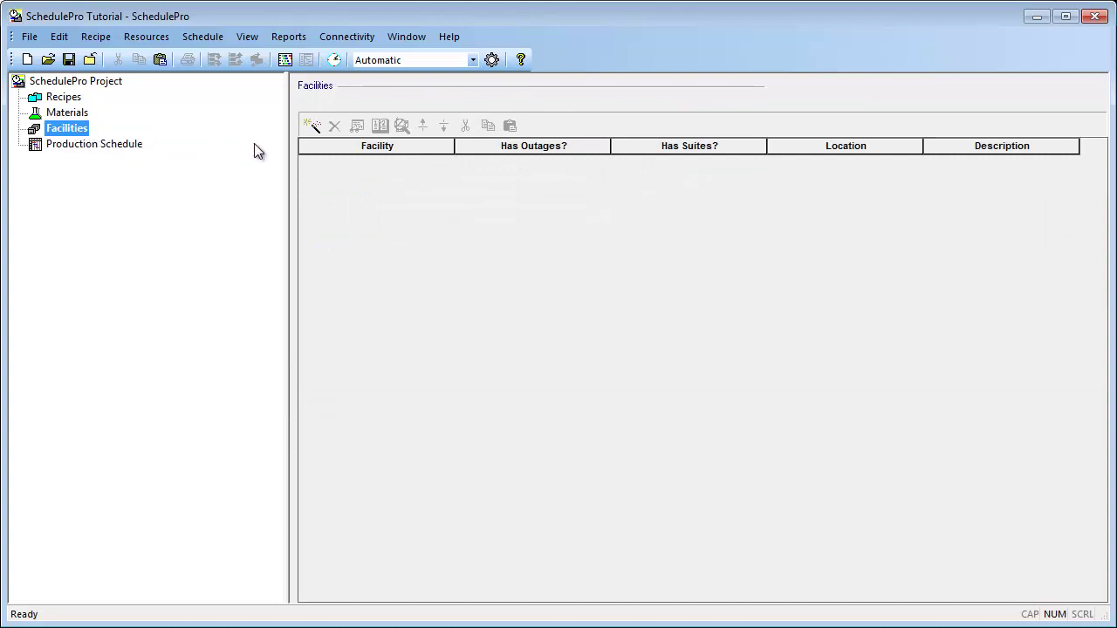
left_click(310, 129)
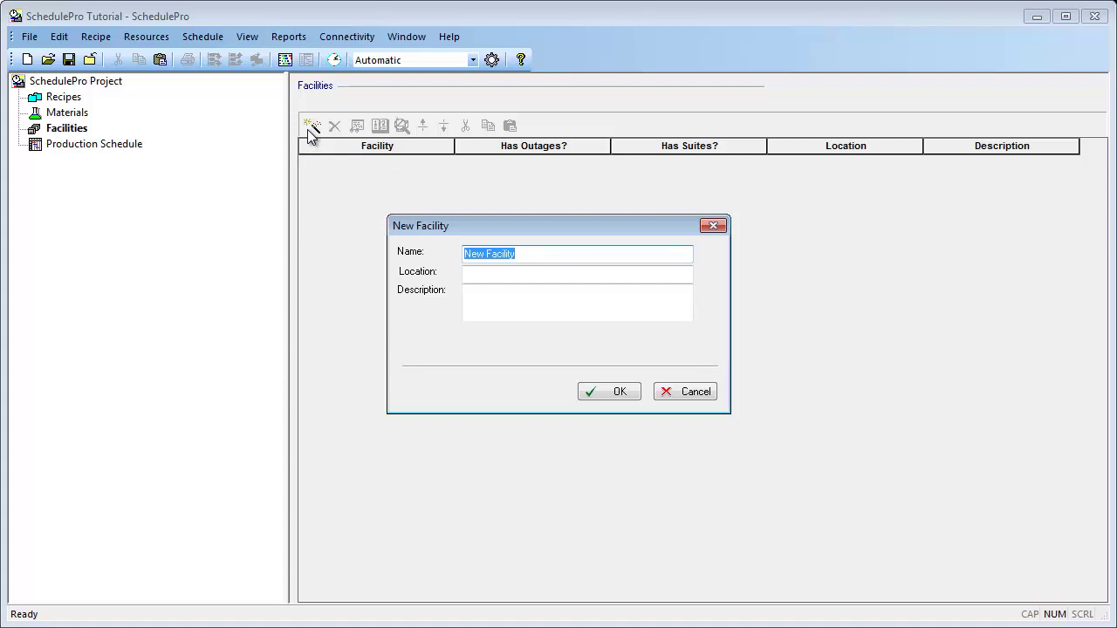
type("Medical Solutions Plant")
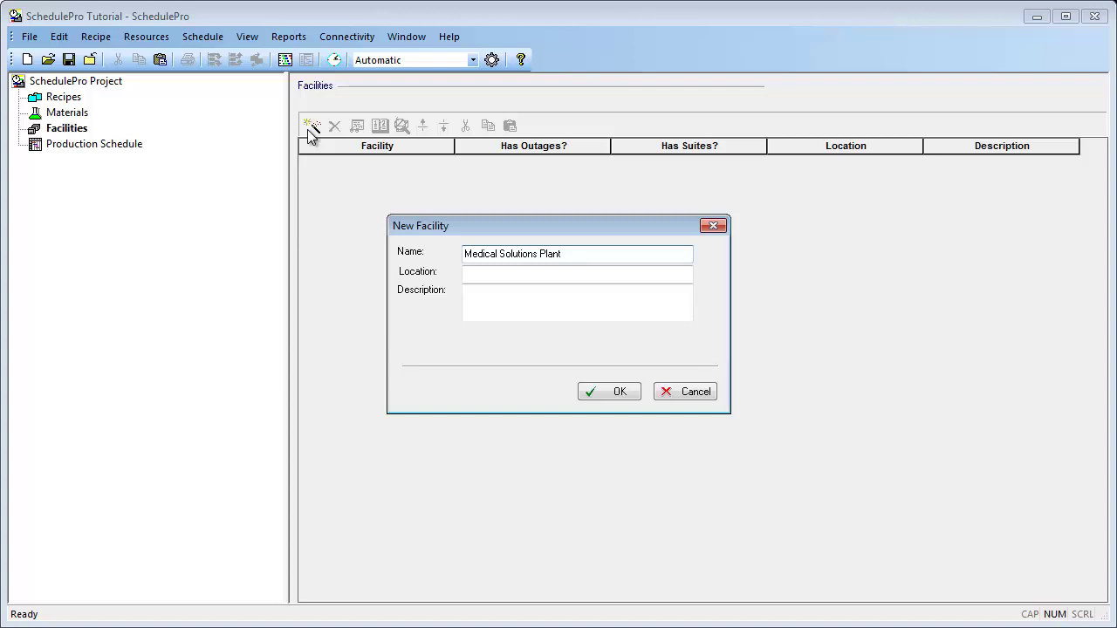
left_click(591, 395)
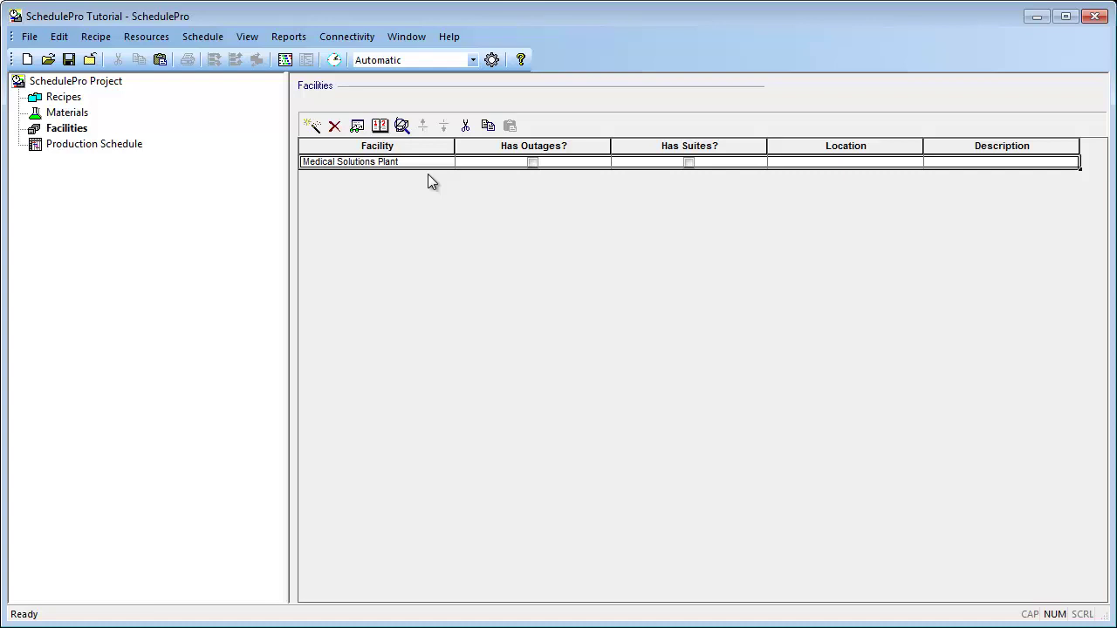
Add equipment MT-1 of type Blending Tank to the Medical Solutions Plant facility
left_click(82, 132)
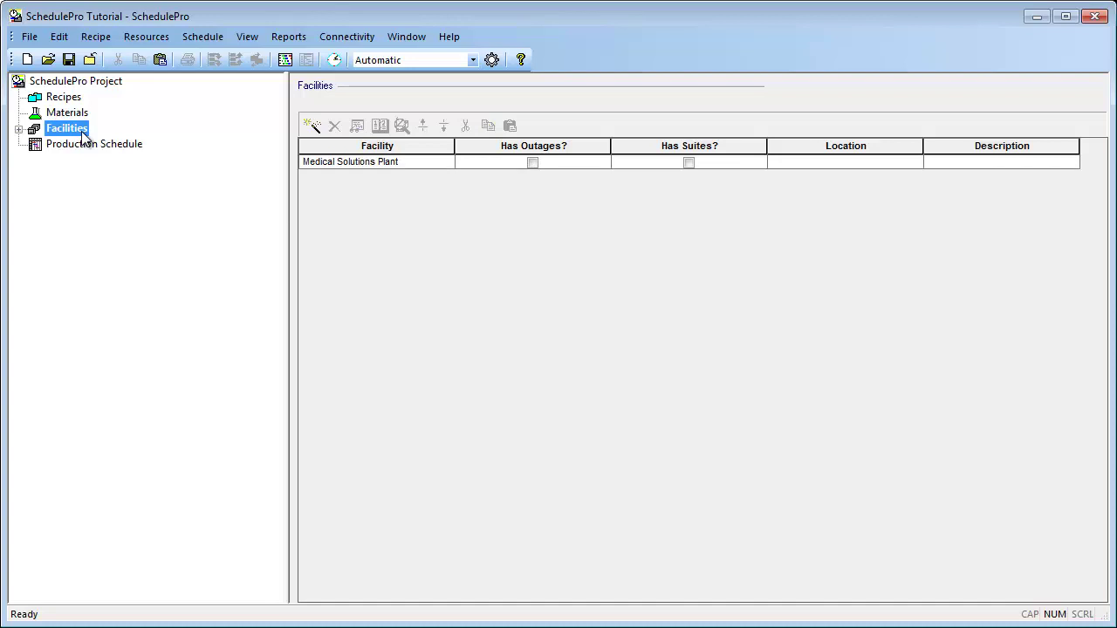
left_click(19, 129)
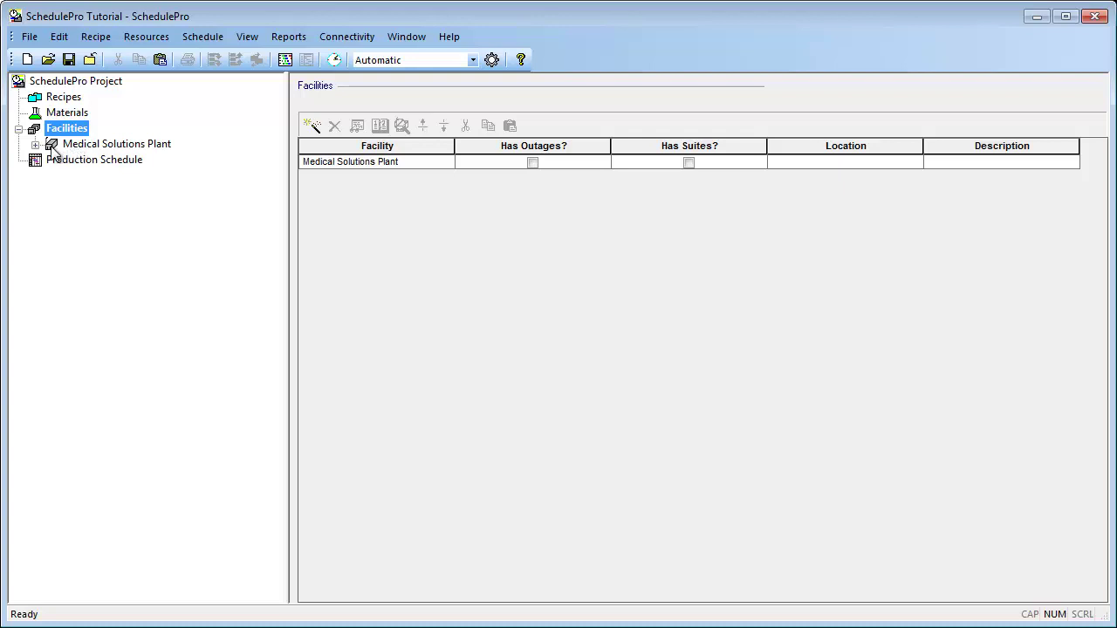
left_click(36, 145)
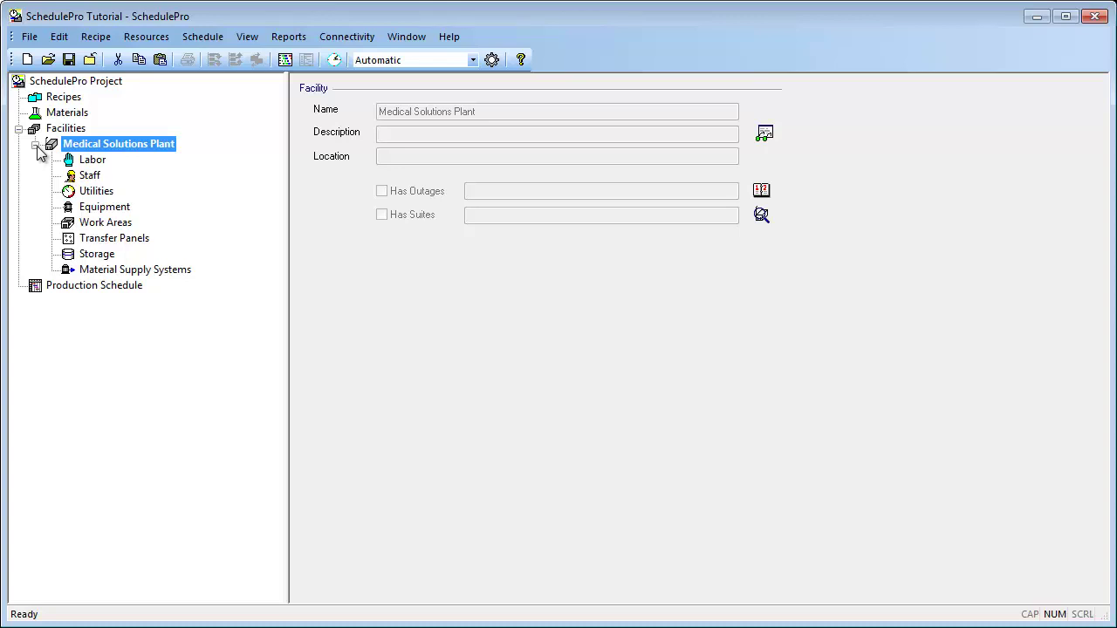
left_click(100, 210)
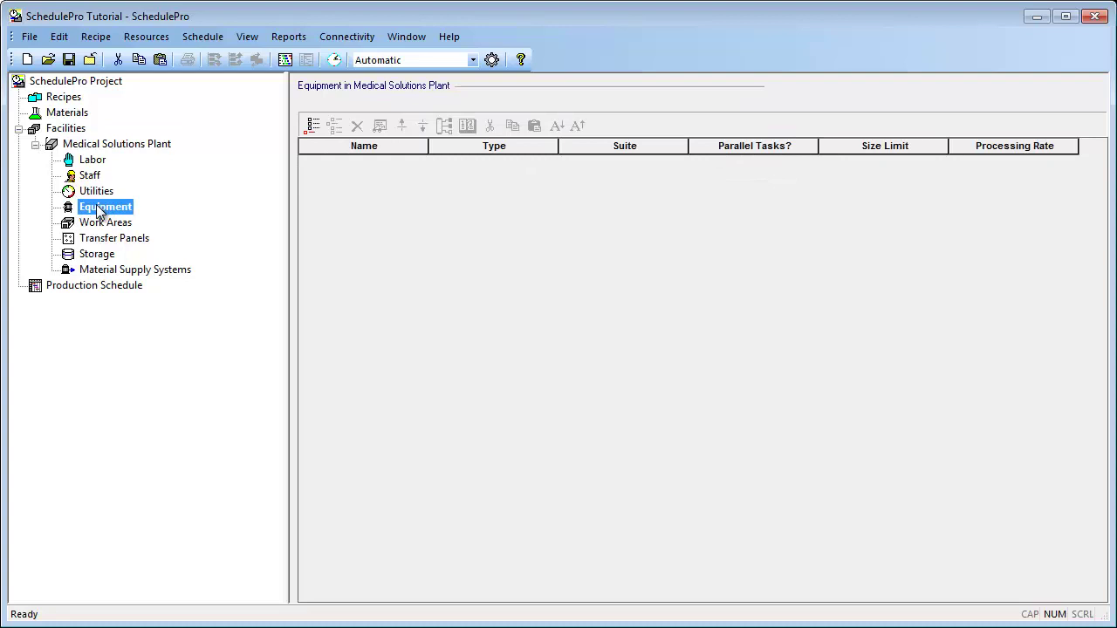
left_click(311, 127)
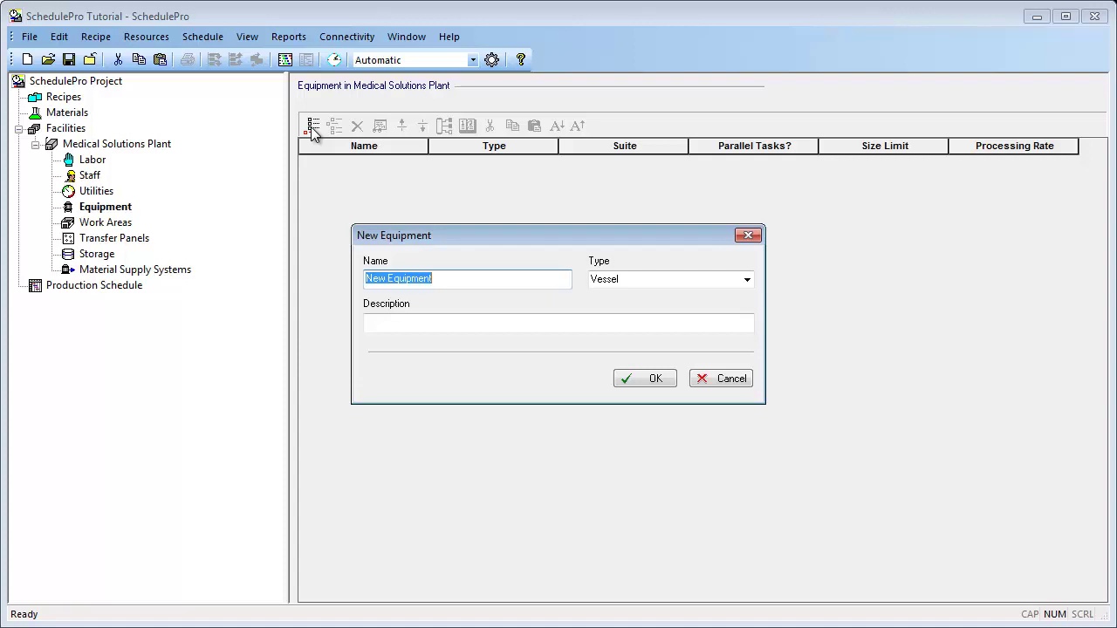
type("MT-1")
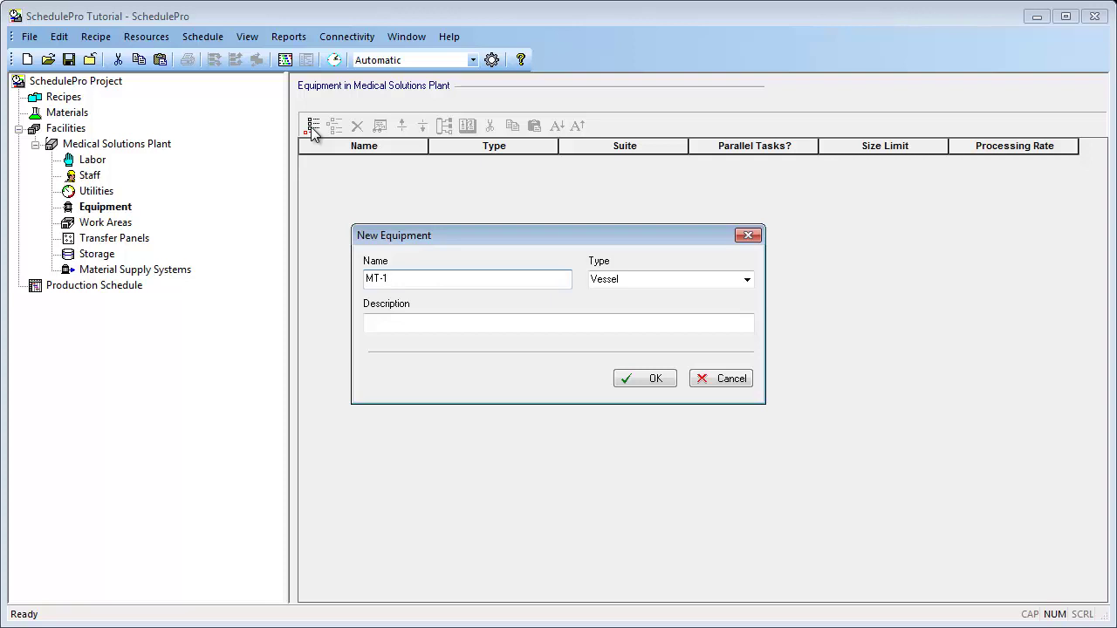
left_click(626, 279)
type("Blending Tank")
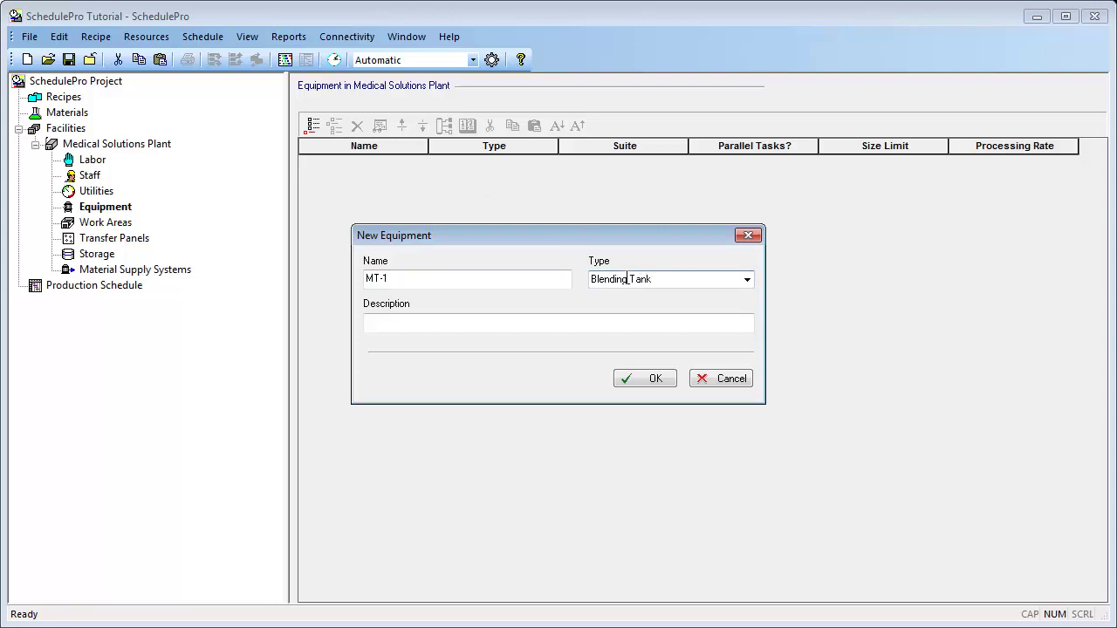
left_click(625, 321)
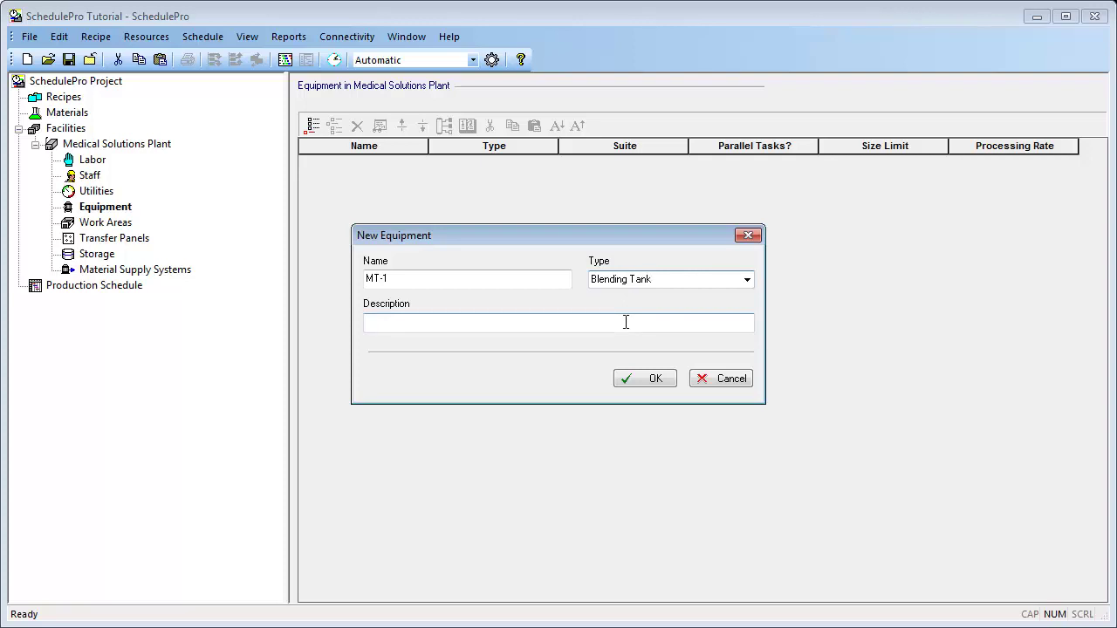
left_click(648, 378)
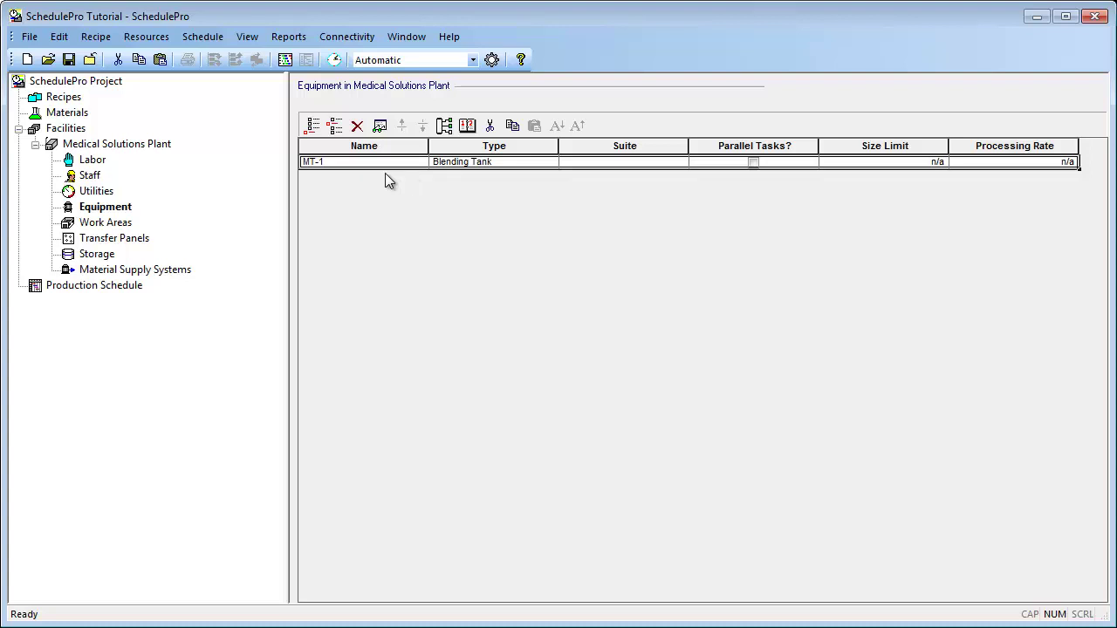
Add equipment ST-101 of type Receiver Tank to the plant's equipment list
left_click(315, 132)
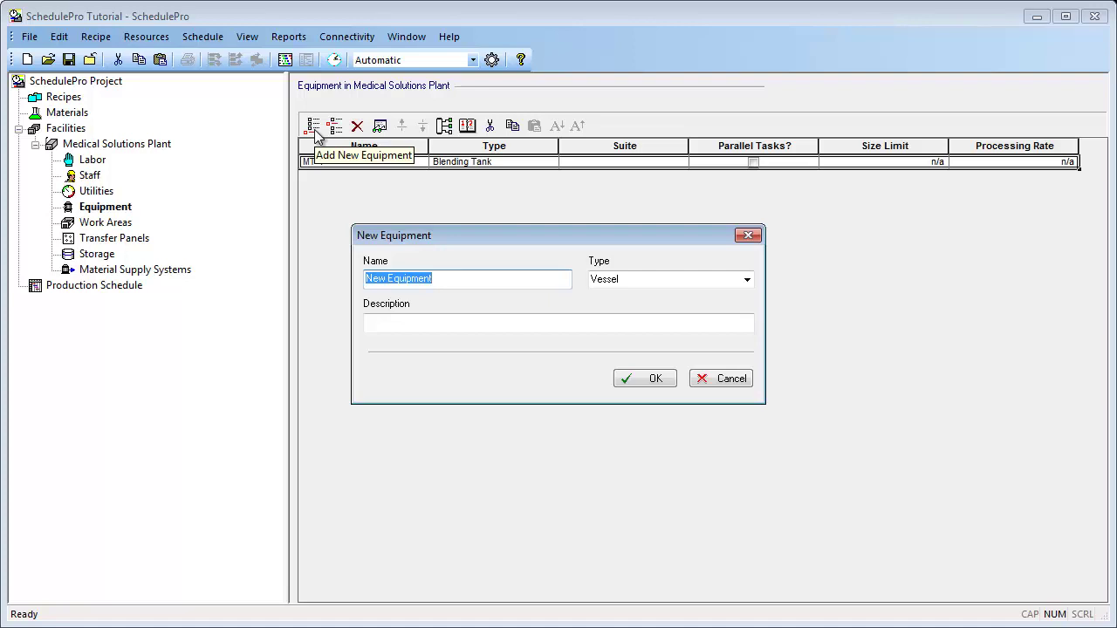
type("ST-101")
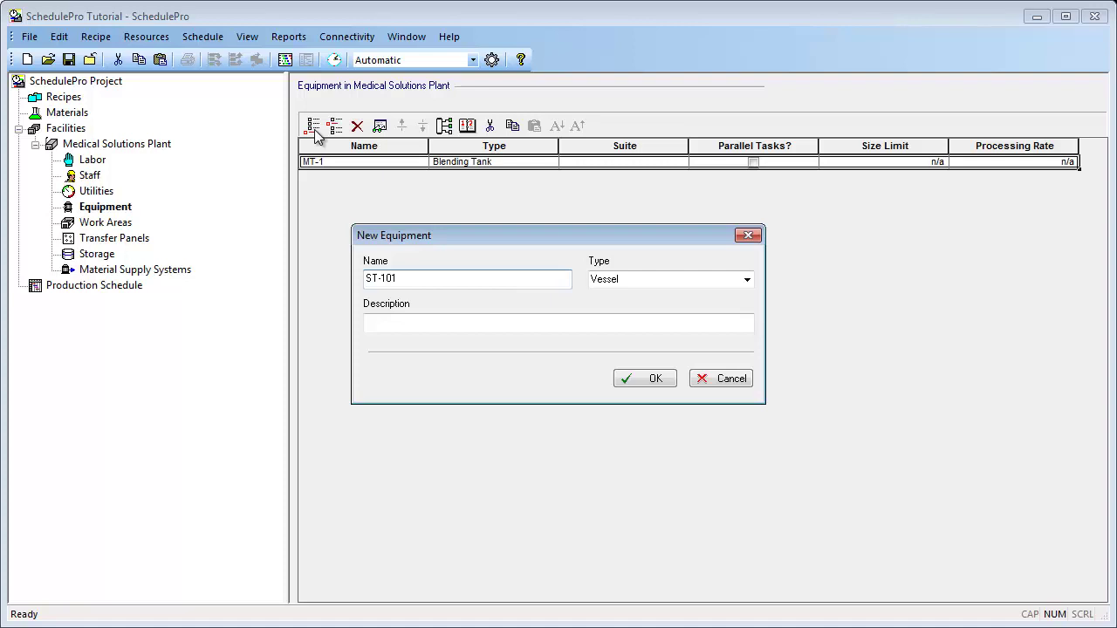
left_click(626, 278)
type("Receiver Tank")
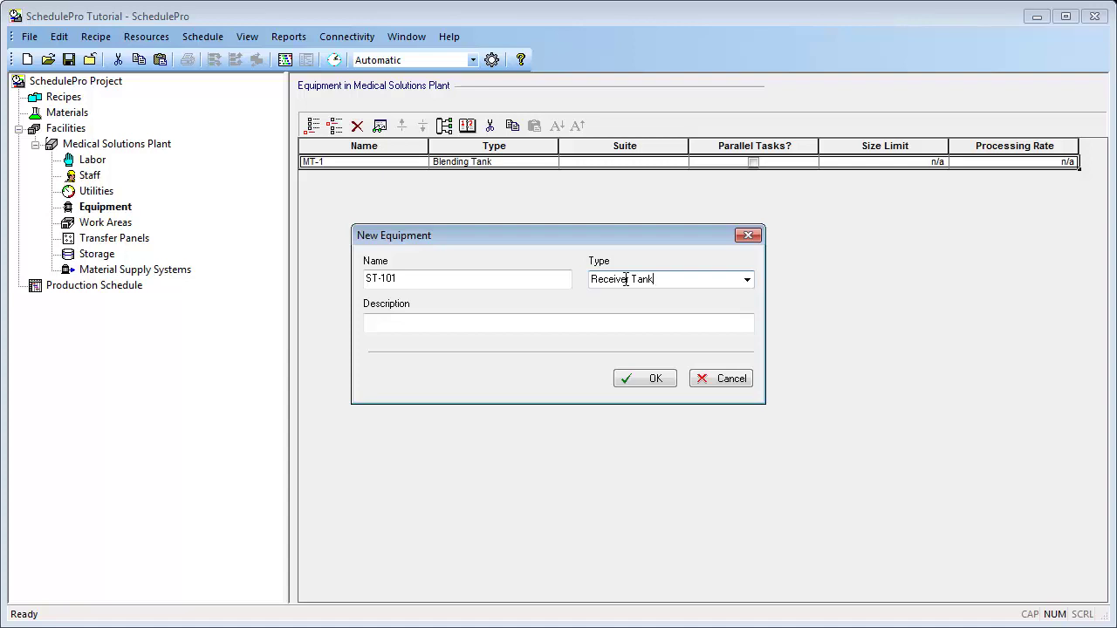
left_click(645, 378)
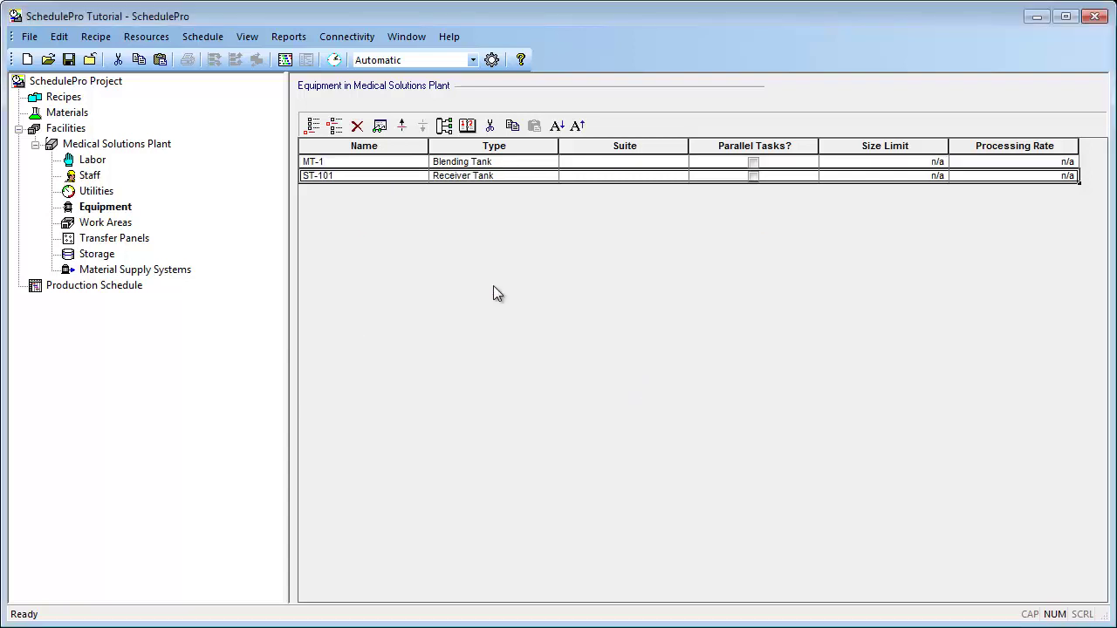
Add equipment Filler 1 of type Filler to the plant's equipment list
left_click(311, 125)
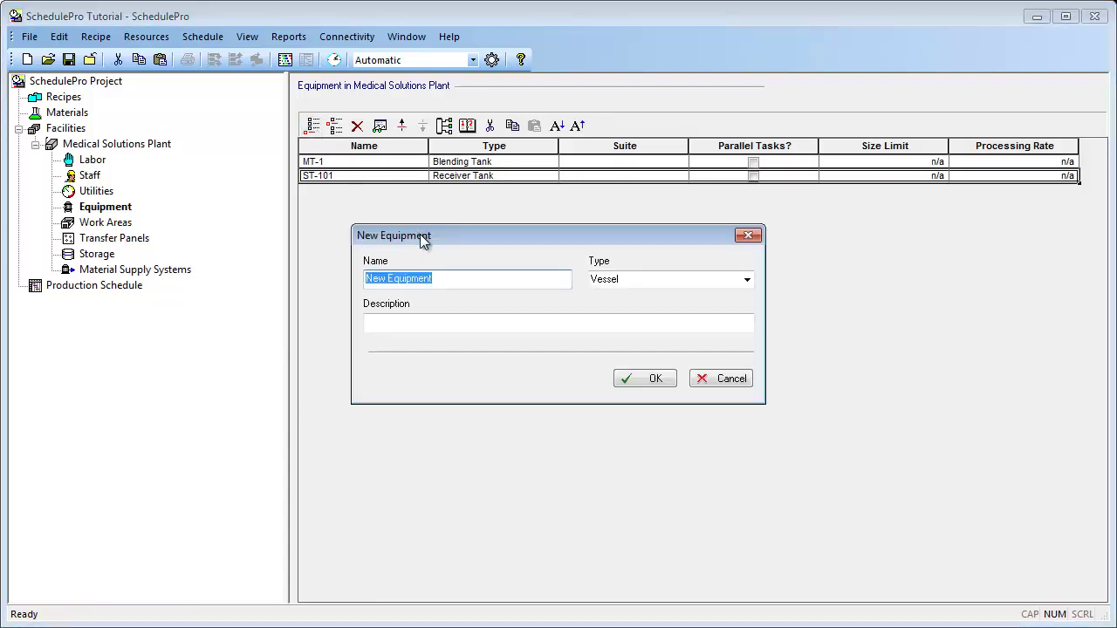
type("Filler 1")
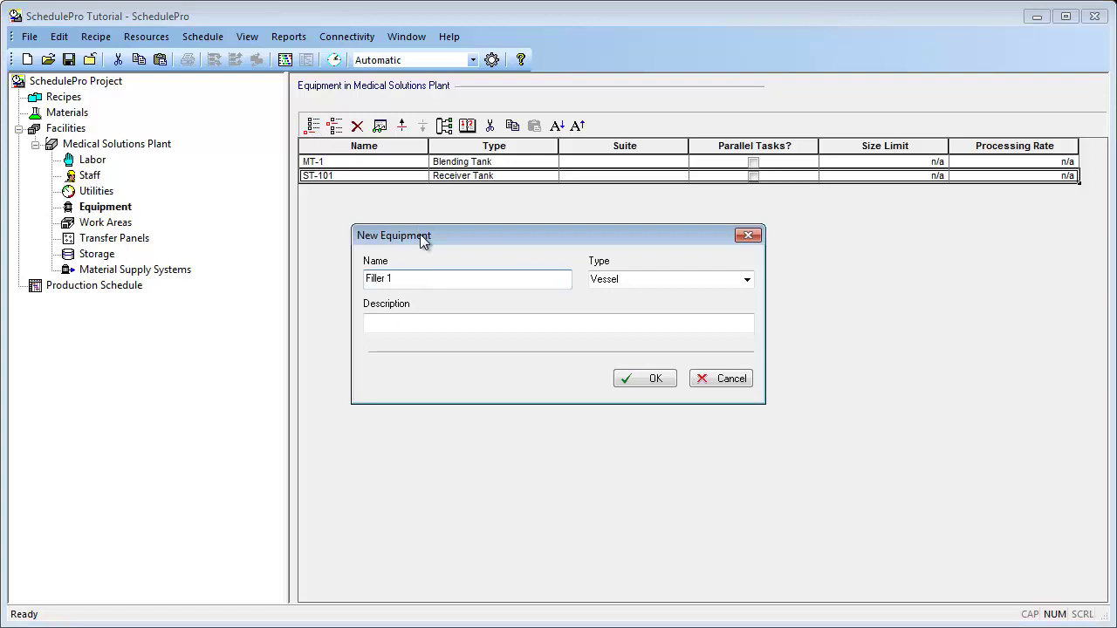
left_click(640, 276)
type("Filler")
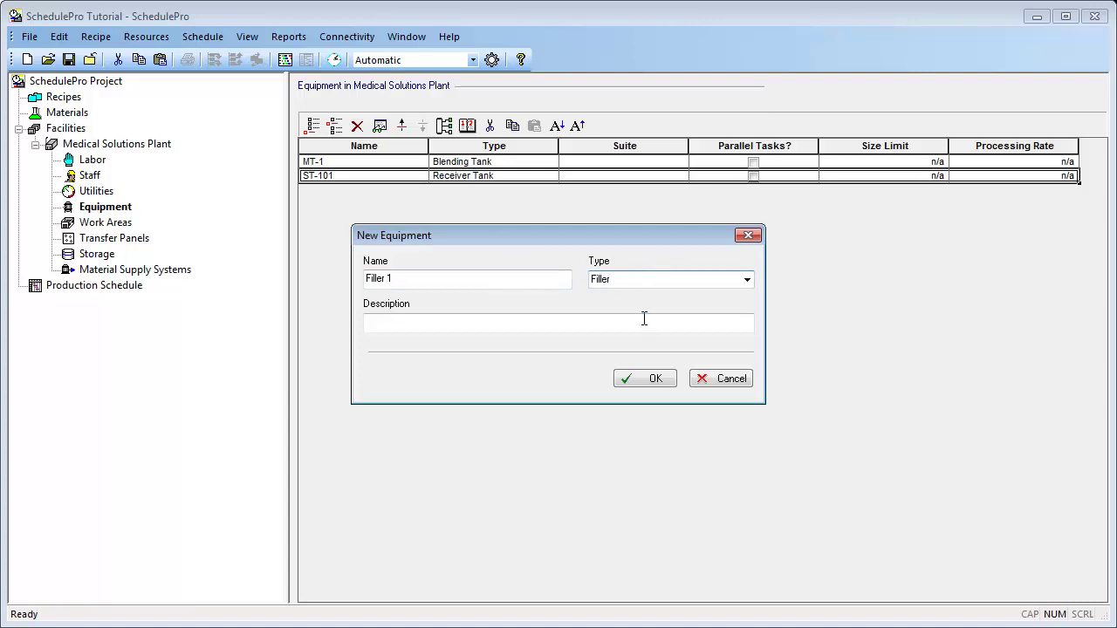
left_click(653, 378)
Add equipment CIP Skid 1 of type CIP Skid to the plant's equipment list
left_click(314, 126)
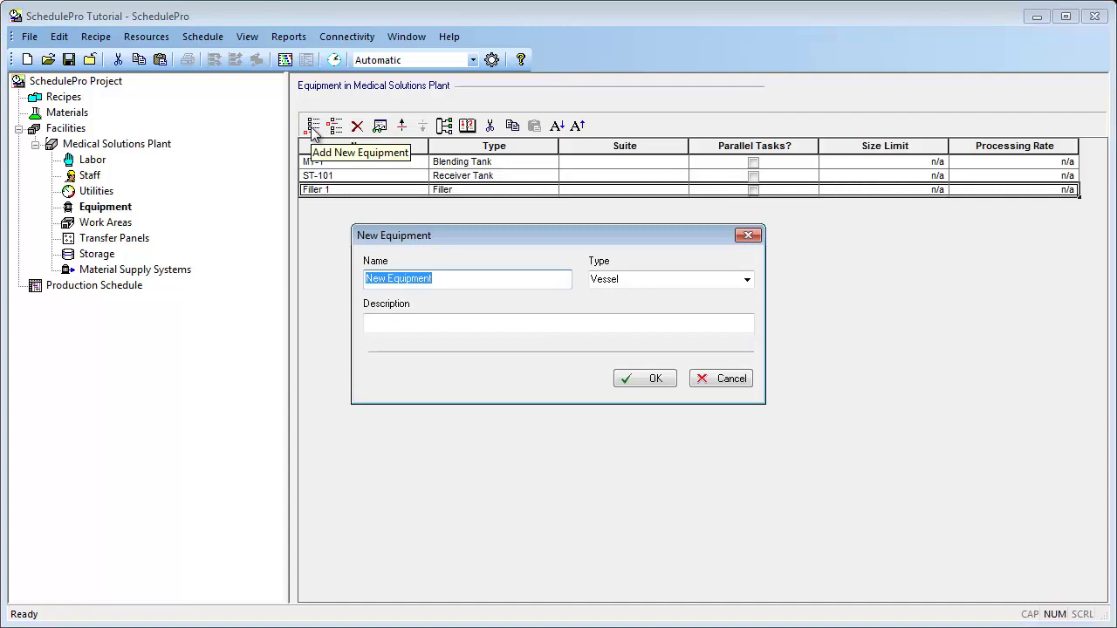
type("CIP")
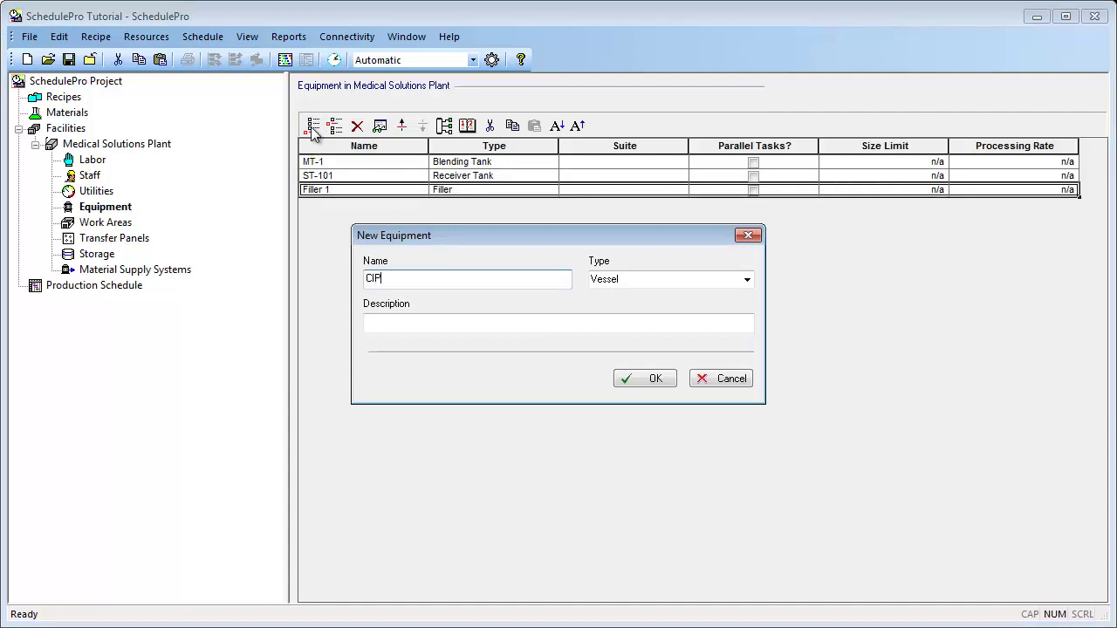
type(" Skid 1")
left_click(721, 273)
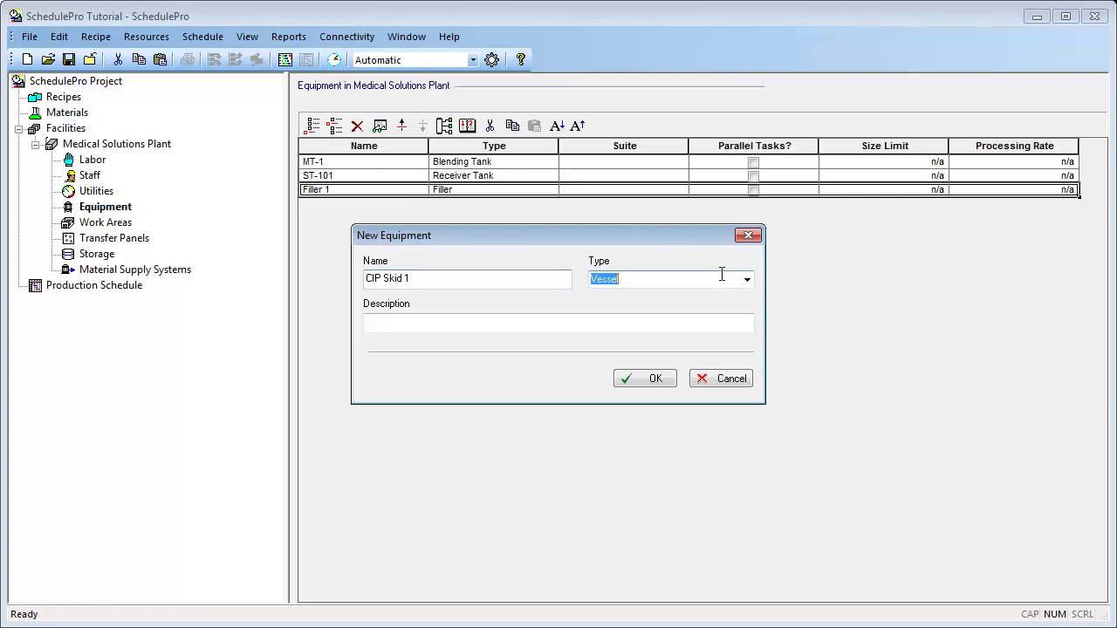
type("CIP Skid")
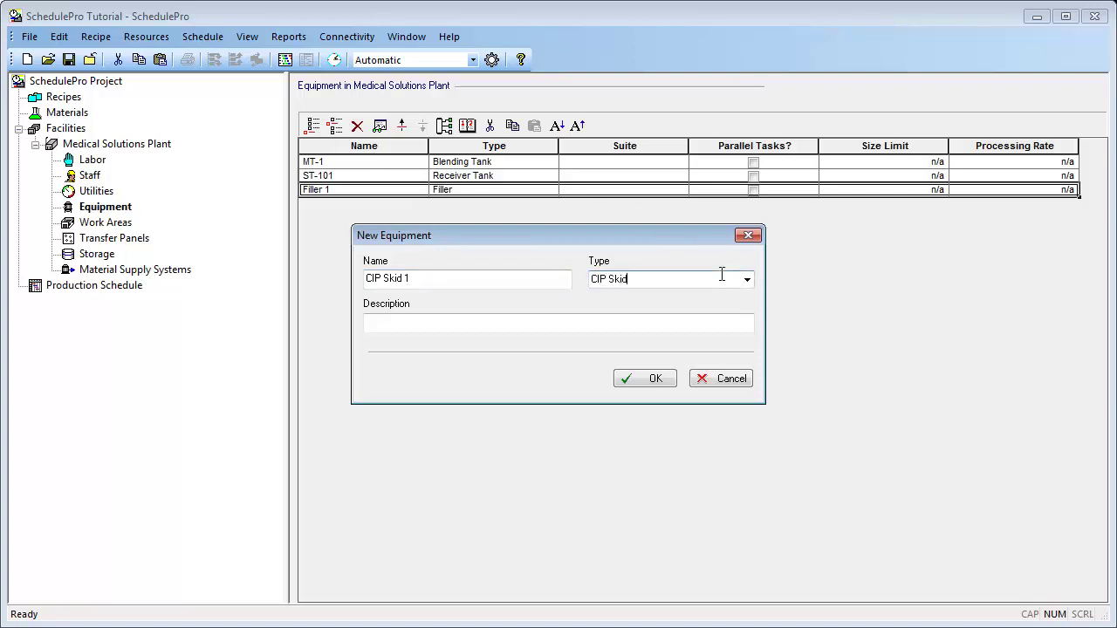
left_click(667, 378)
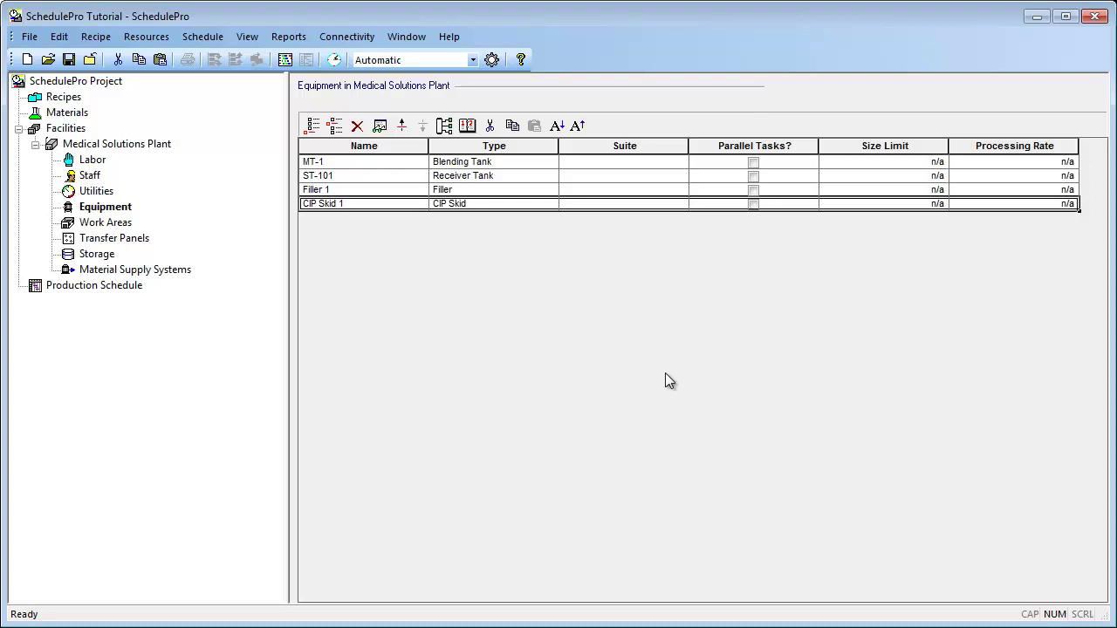
Review the equipment properties of the blending tank MT-1
left_click(413, 165)
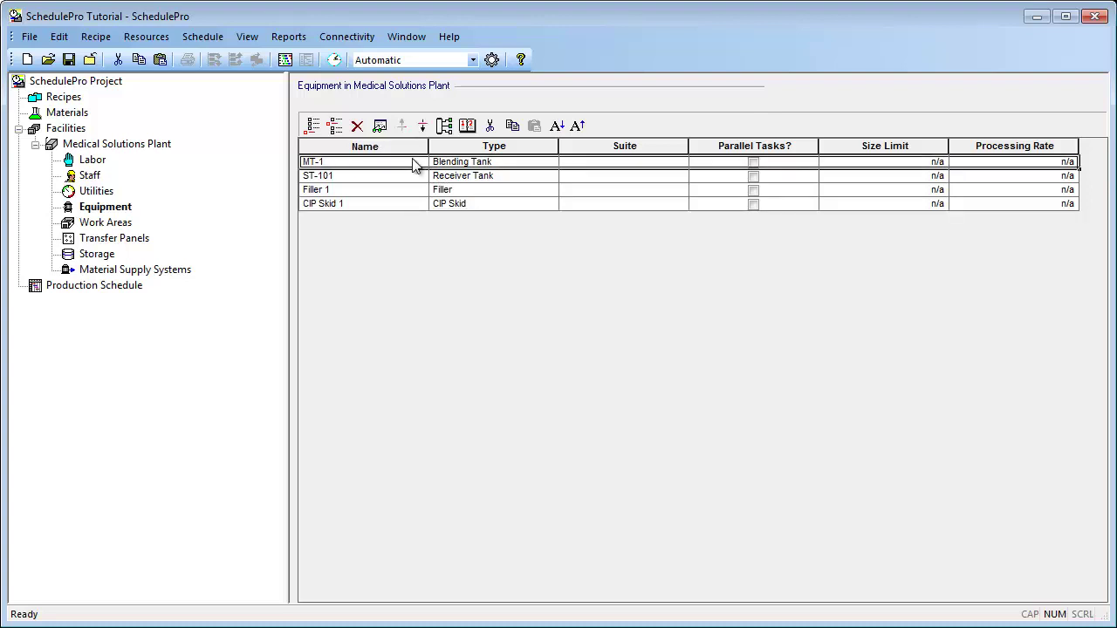
left_click(380, 128)
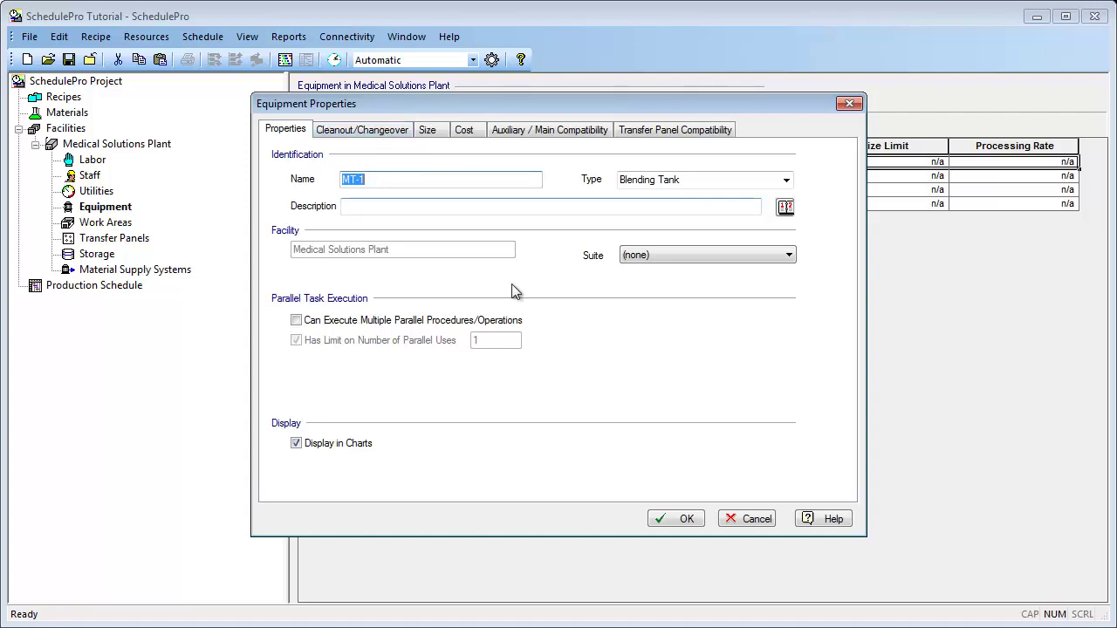
left_click(676, 519)
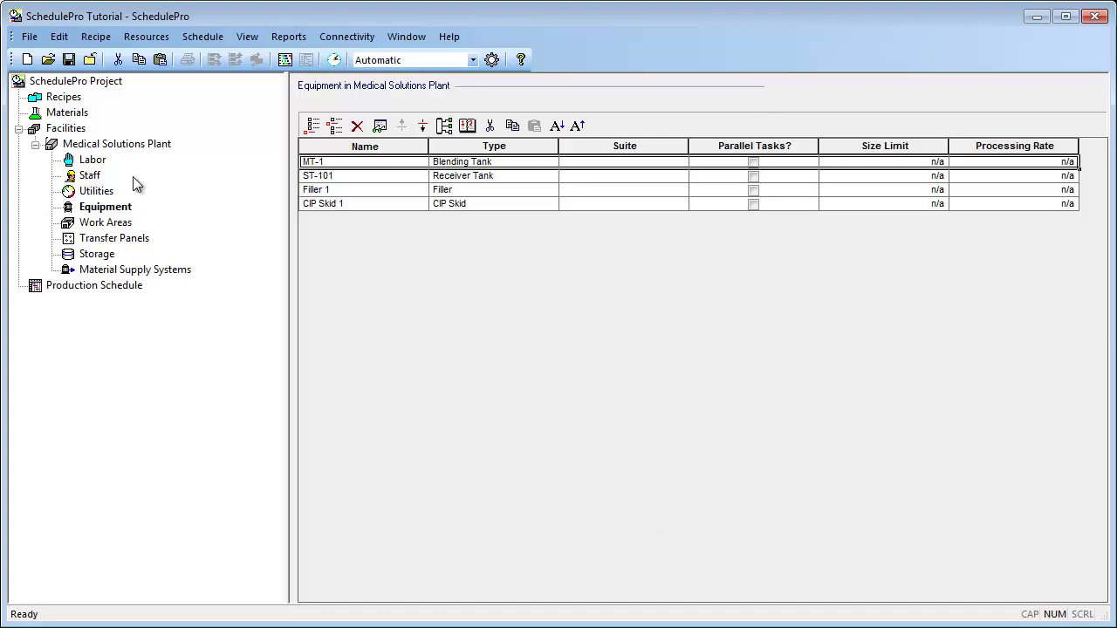
Create a new recipe named 1 L Bag Recipe in the project's recipe list
left_click(61, 99)
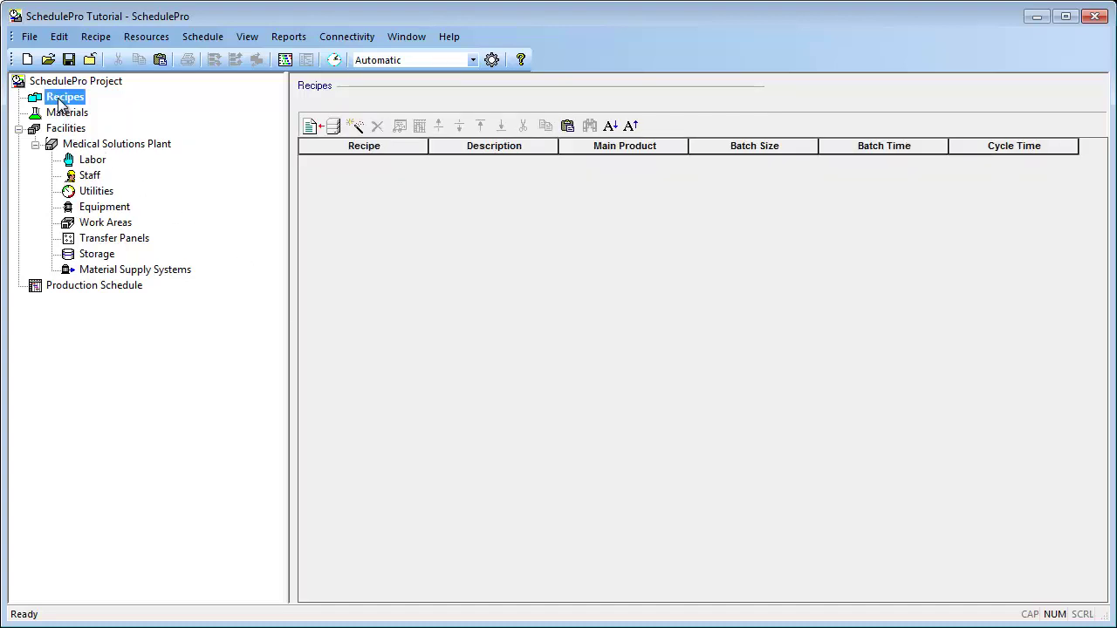
left_click(355, 128)
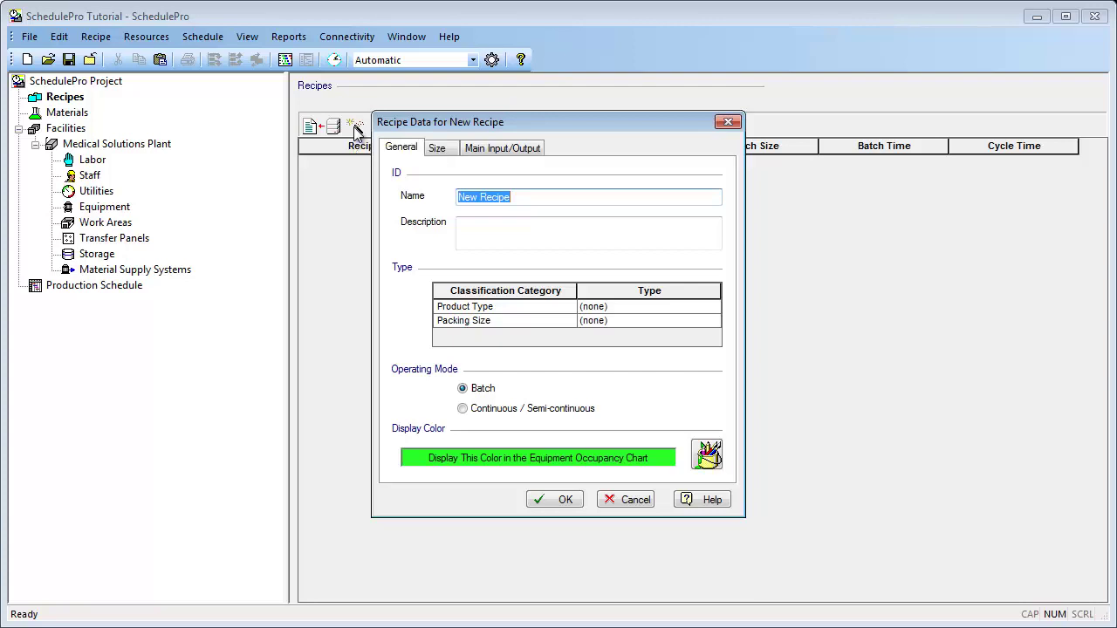
type("1 L")
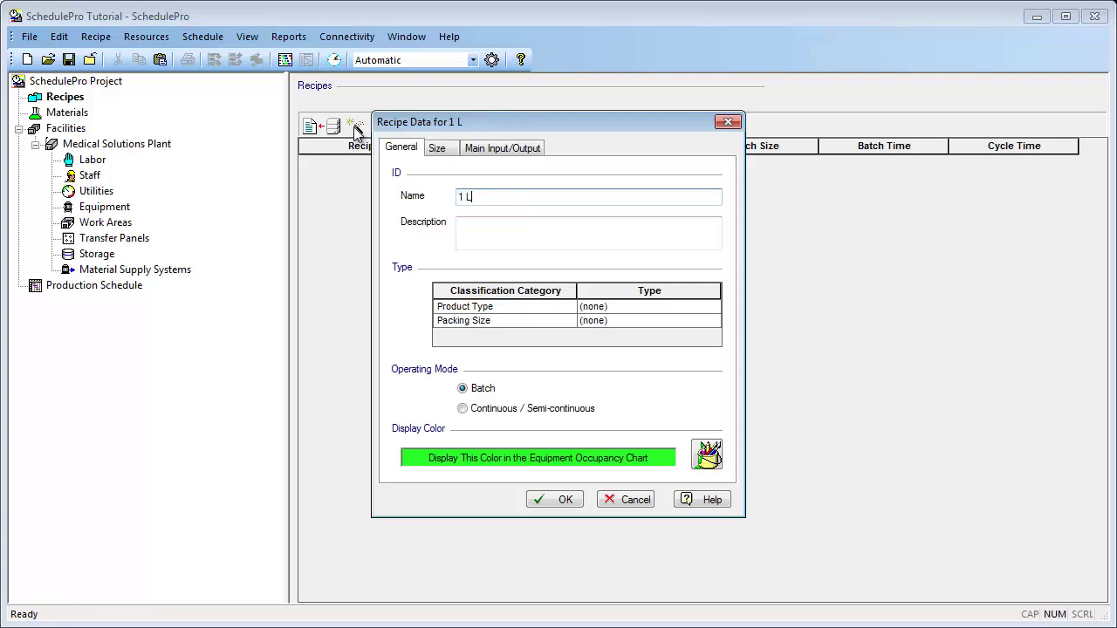
type(" Bag Recipe")
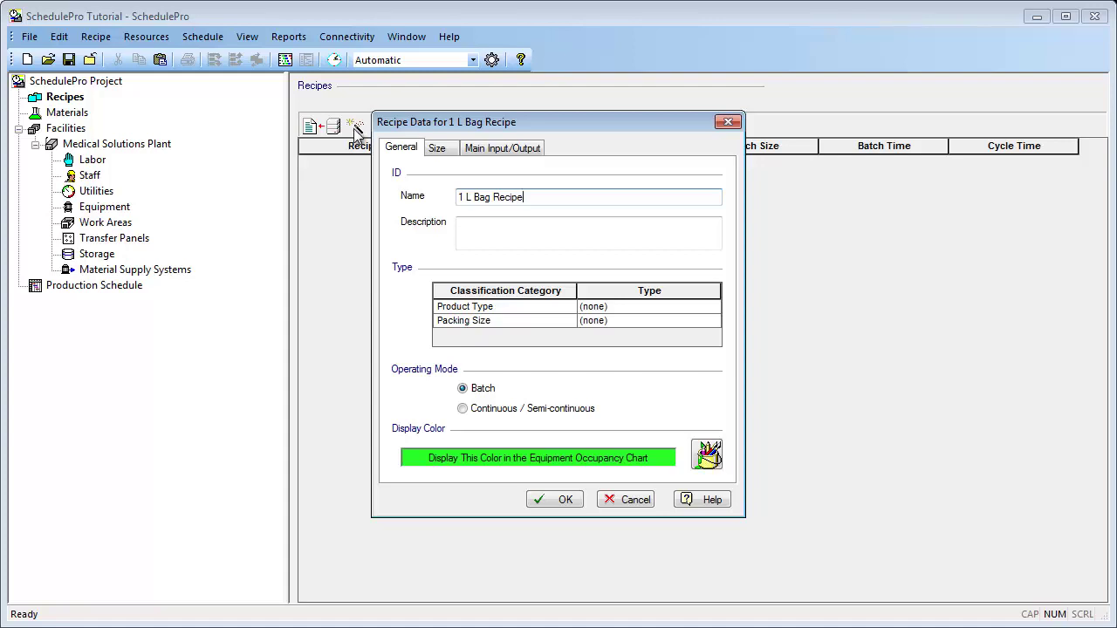
left_click(556, 500)
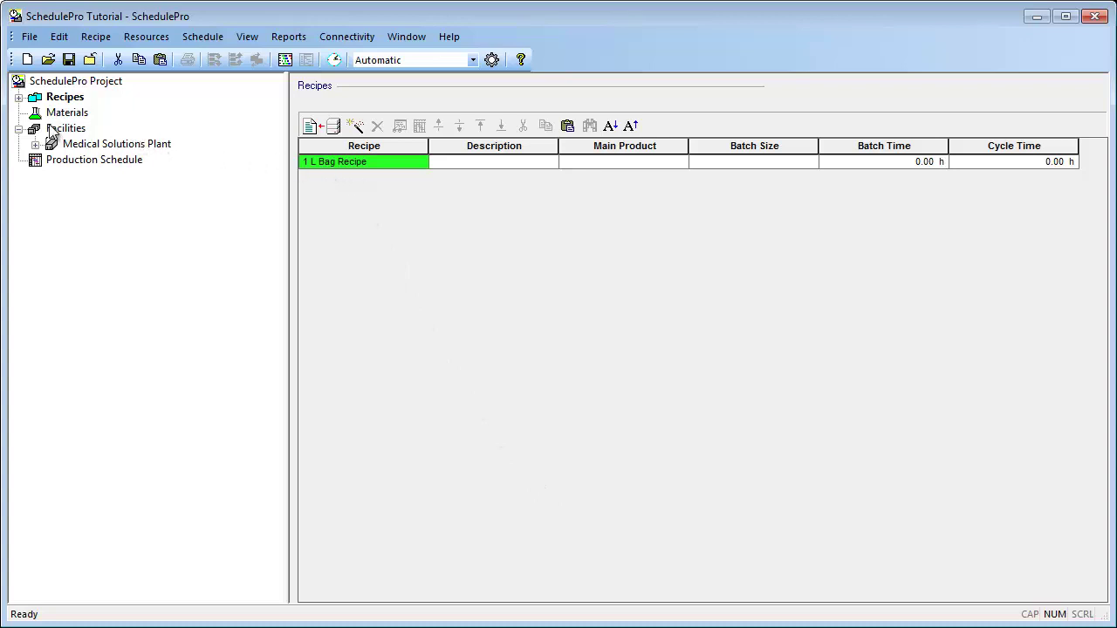
Set the reference material of the 1 L Bag Recipe to Saline Solution in its recipe data
left_click(18, 98)
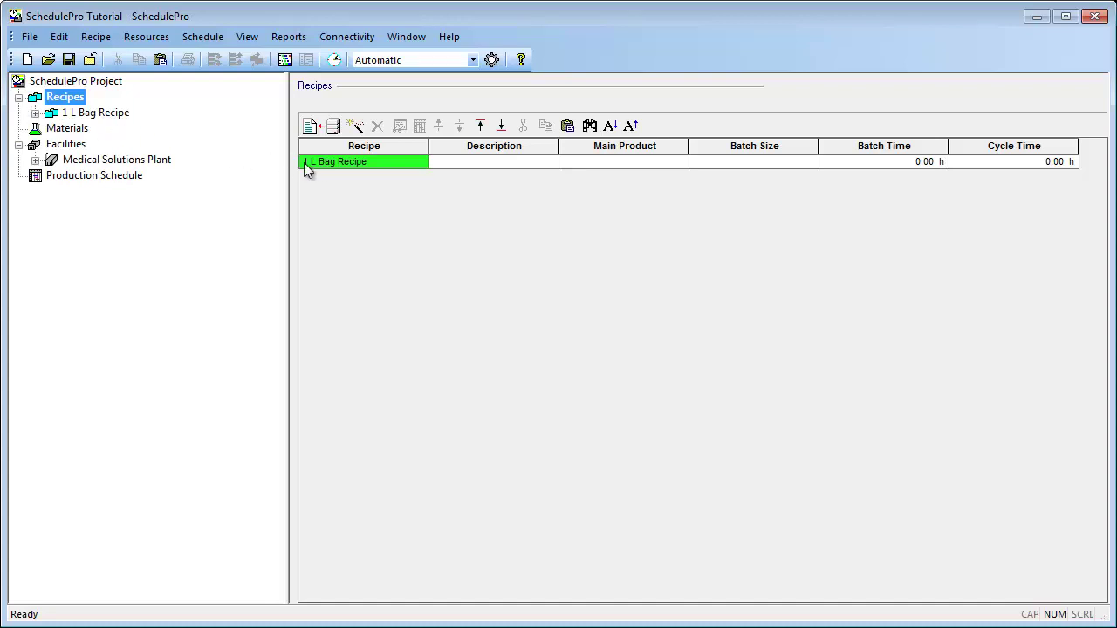
left_click(335, 168)
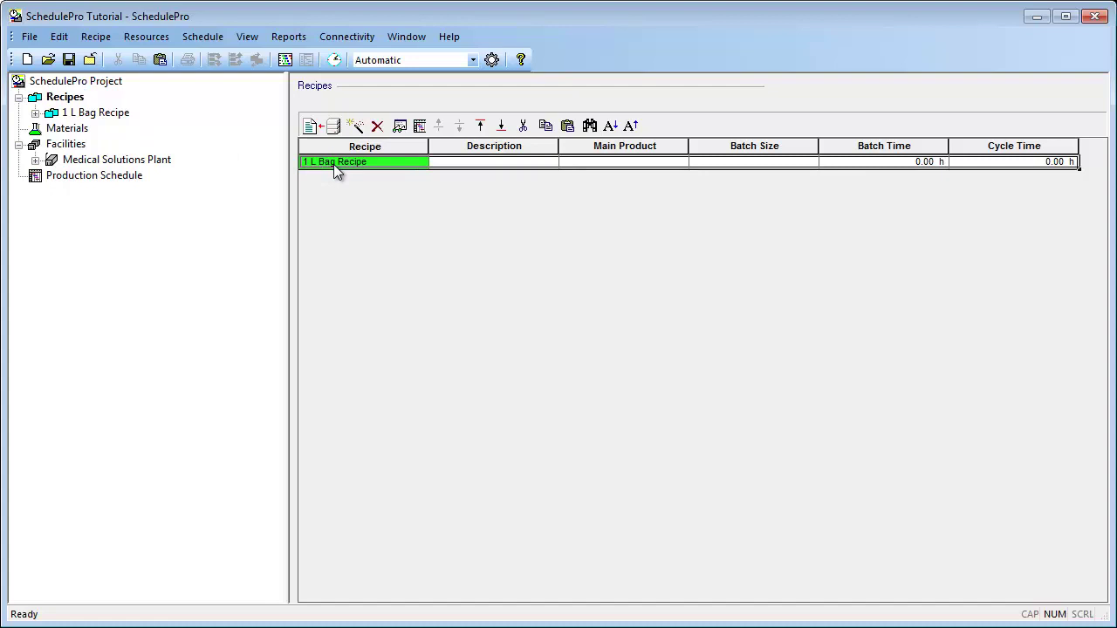
left_click(399, 127)
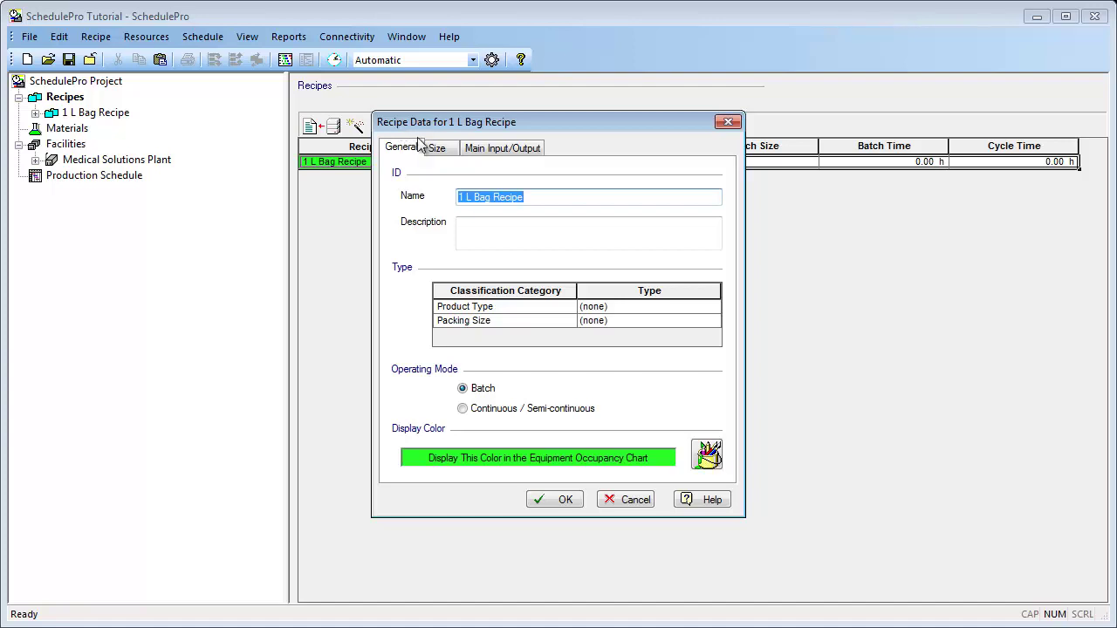
left_click(436, 148)
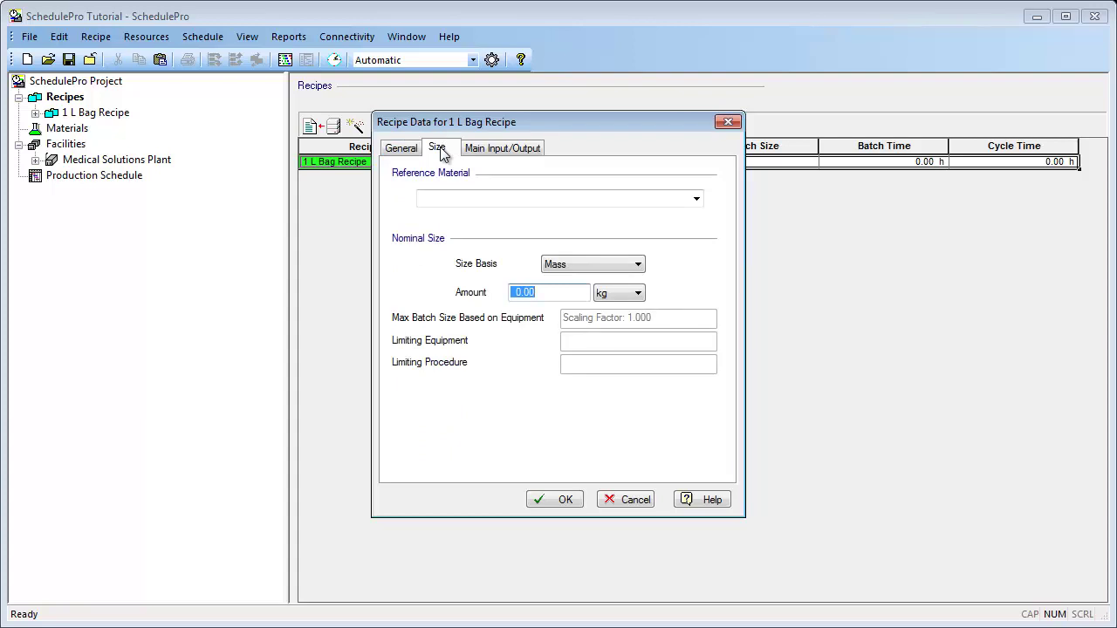
left_click(456, 198)
type("Saline Solution")
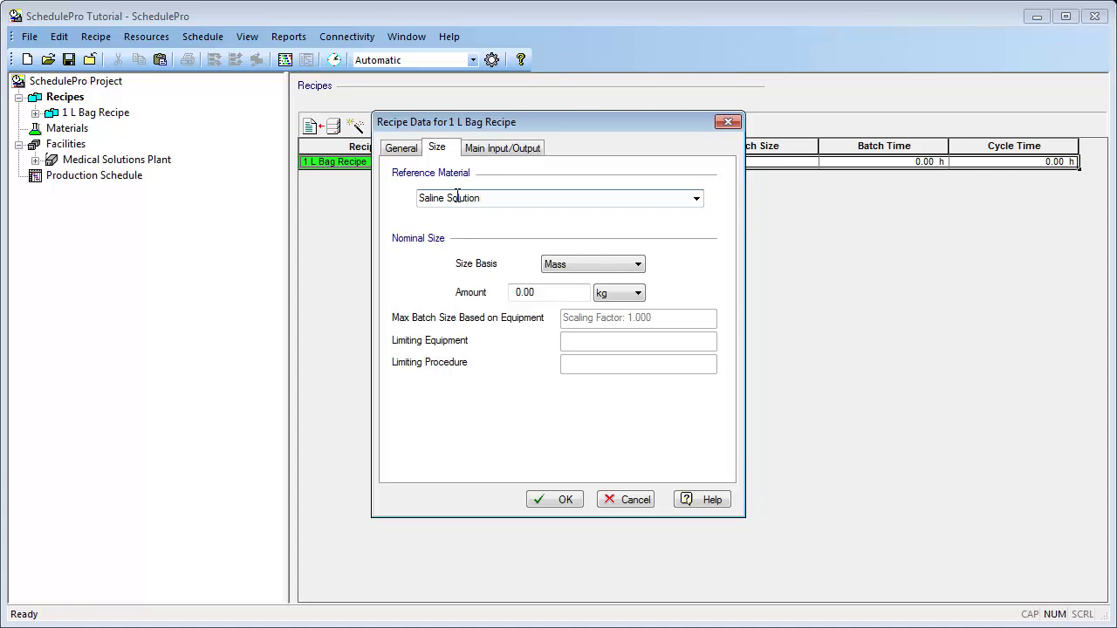
Set the recipe's nominal size to 10000 L on a Volume basis
left_click(567, 265)
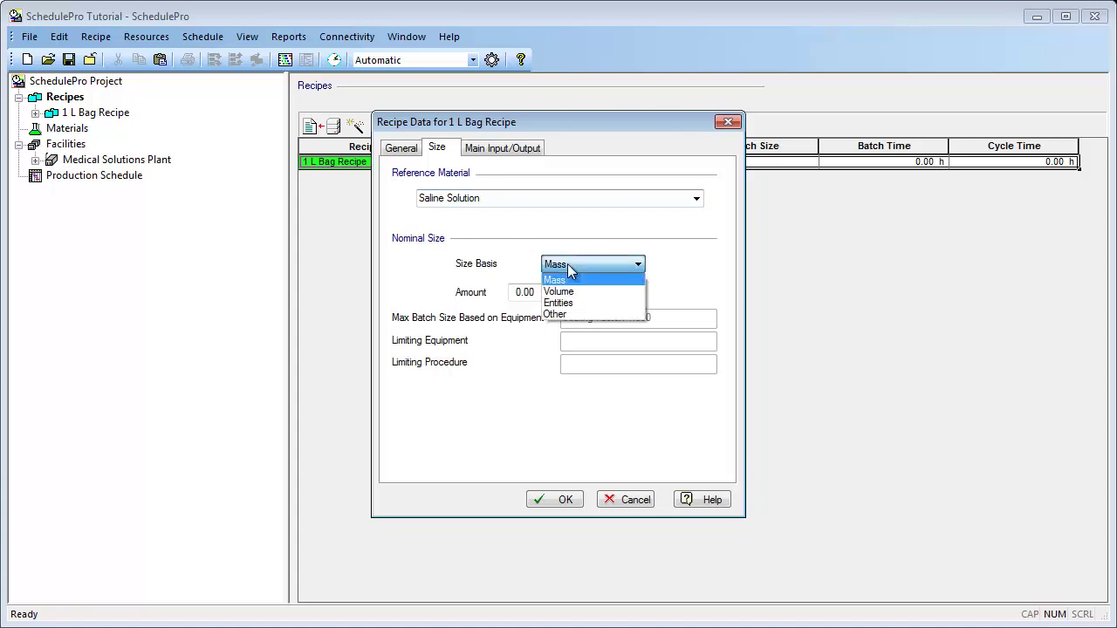
left_click(572, 289)
left_click(624, 294)
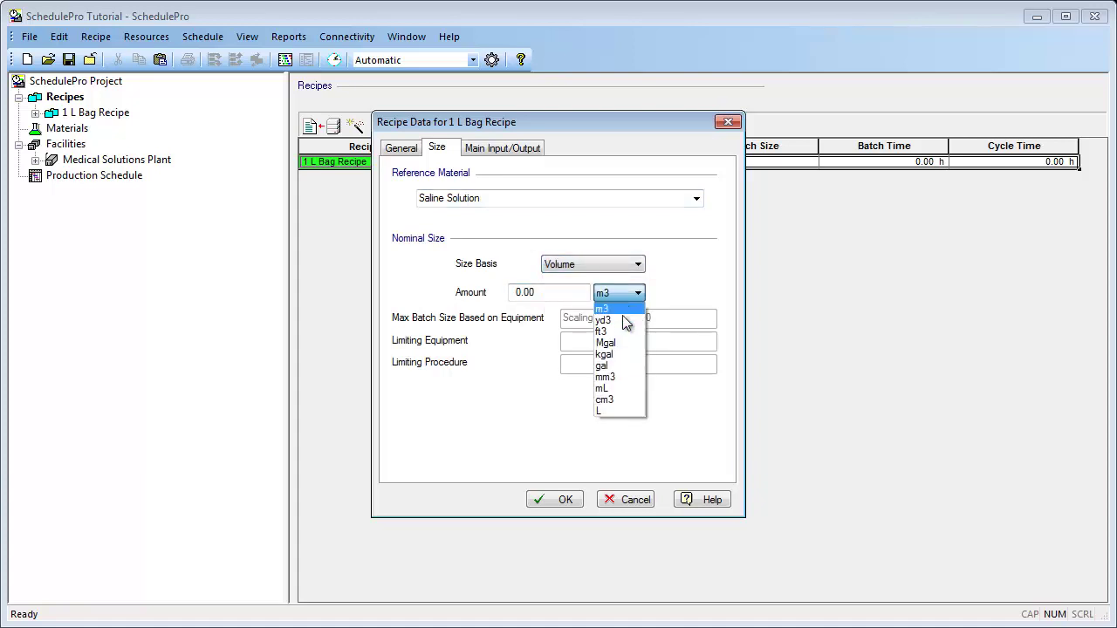
left_click(618, 414)
left_click_drag(567, 291, 464, 280)
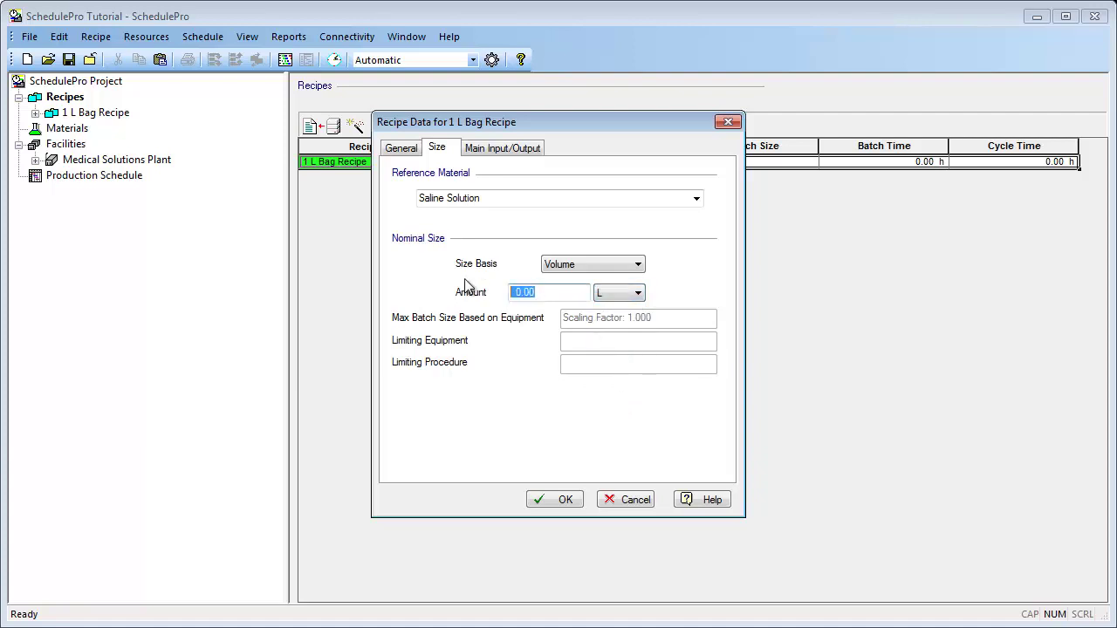
type("10000")
left_click(539, 502)
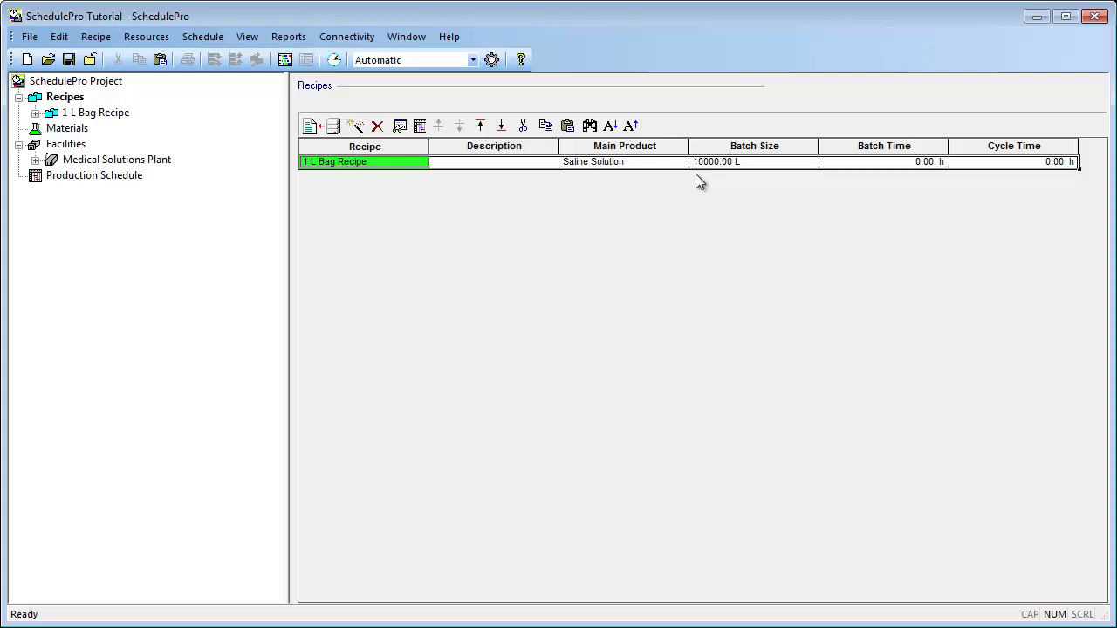
Add procedure P-1 to the 1 L Bag Recipe and give it the description Prepare Solution
left_click(103, 113)
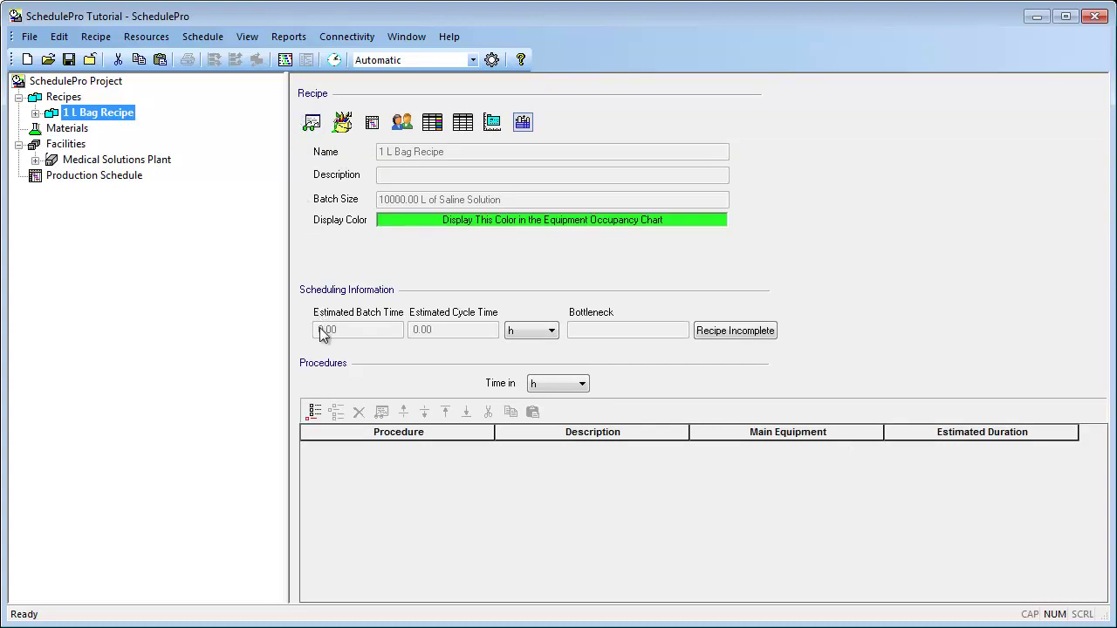
left_click(313, 411)
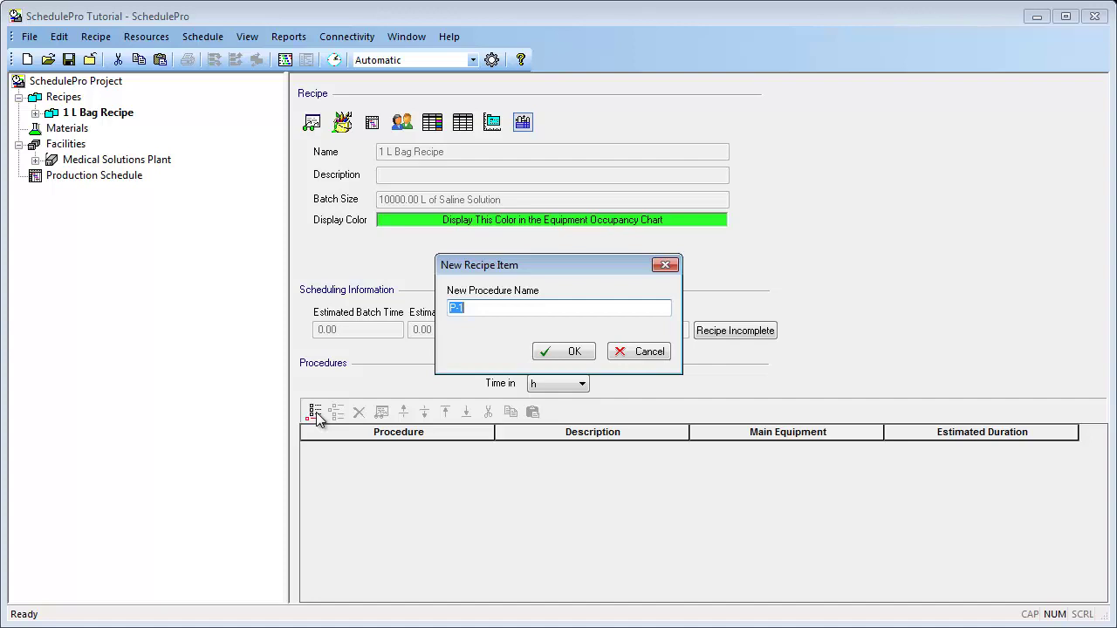
left_click(546, 357)
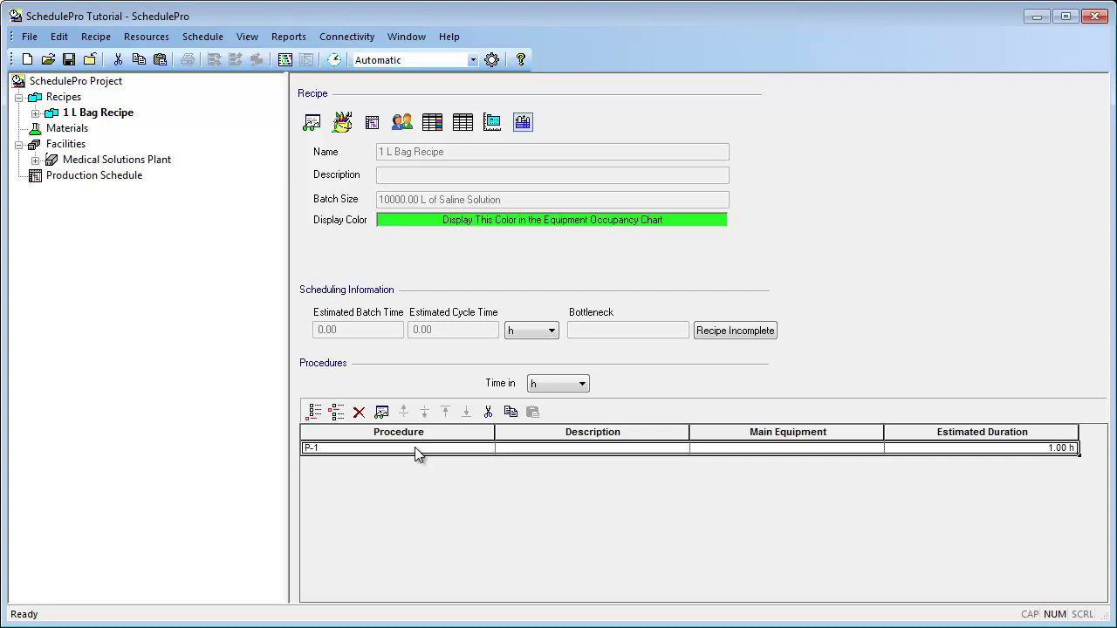
left_click(381, 412)
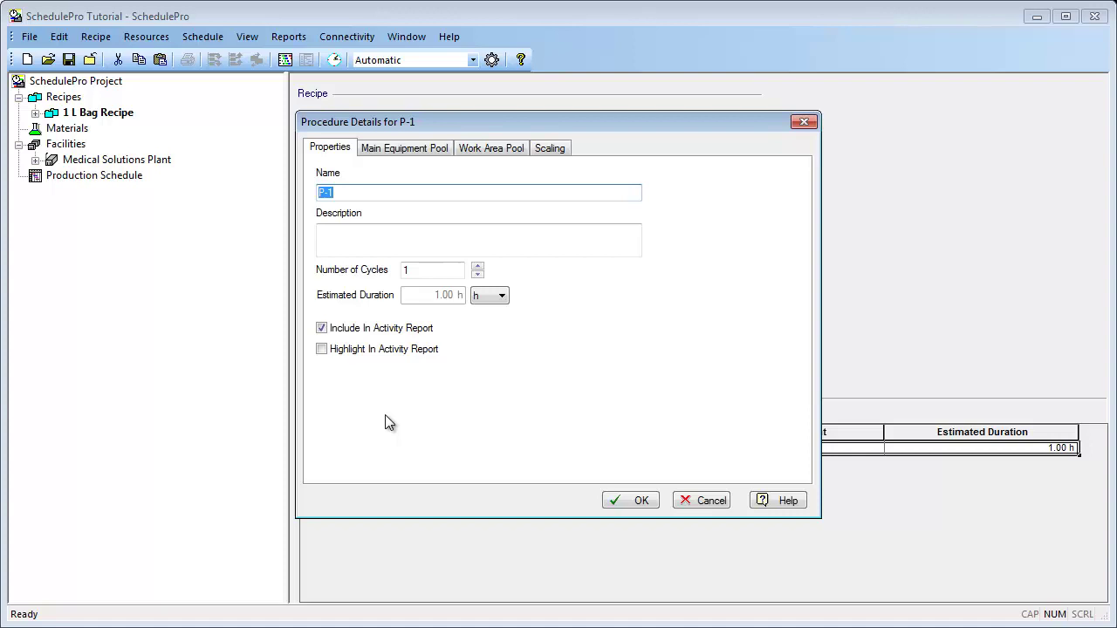
left_click(353, 232)
type("Prepare")
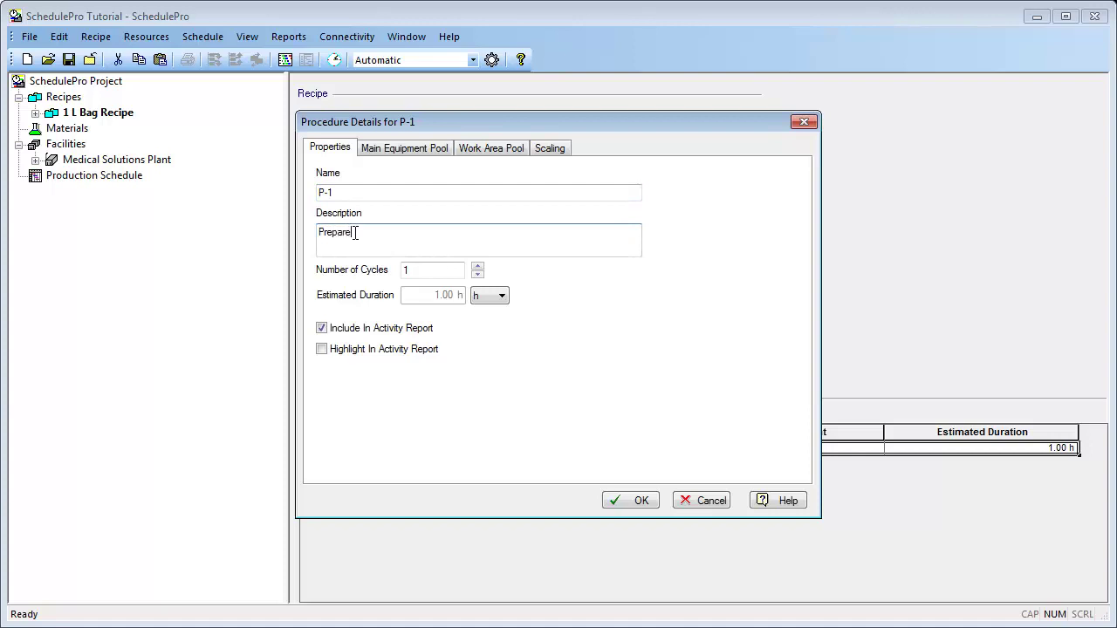
type(" solution")
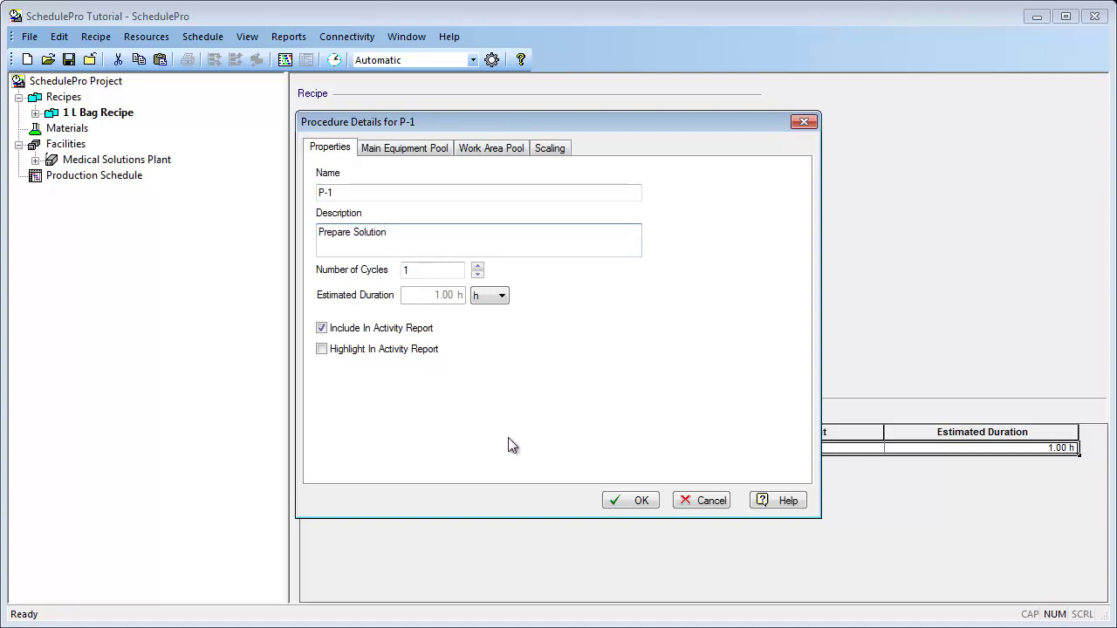
left_click(612, 501)
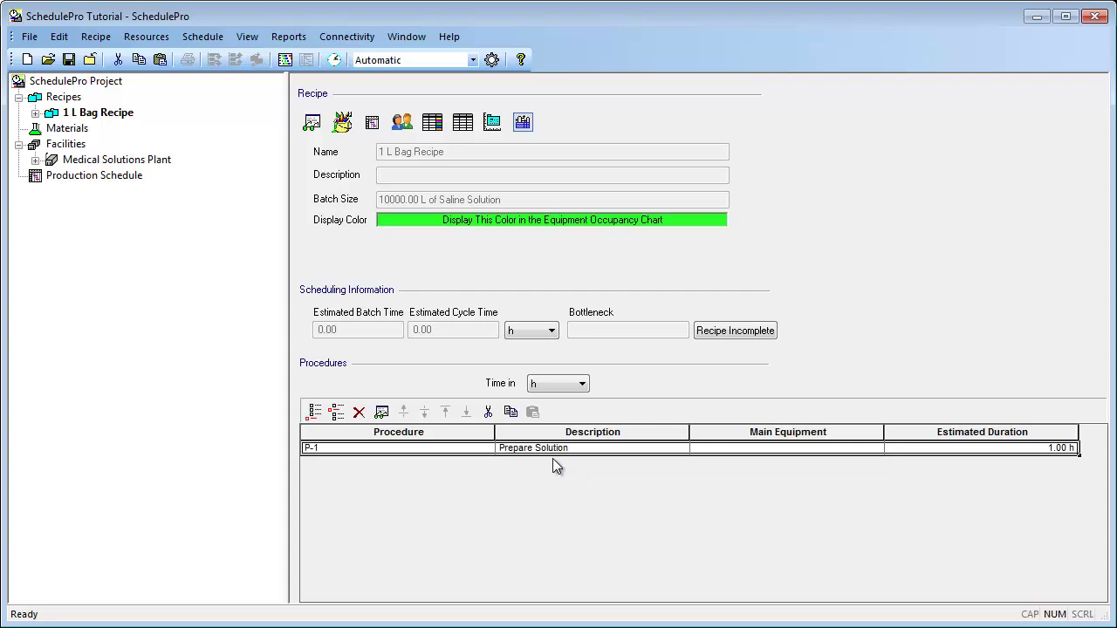
Add two more procedures, P-2 and P-3, to the recipe with their default names
left_click(315, 410)
left_click(546, 353)
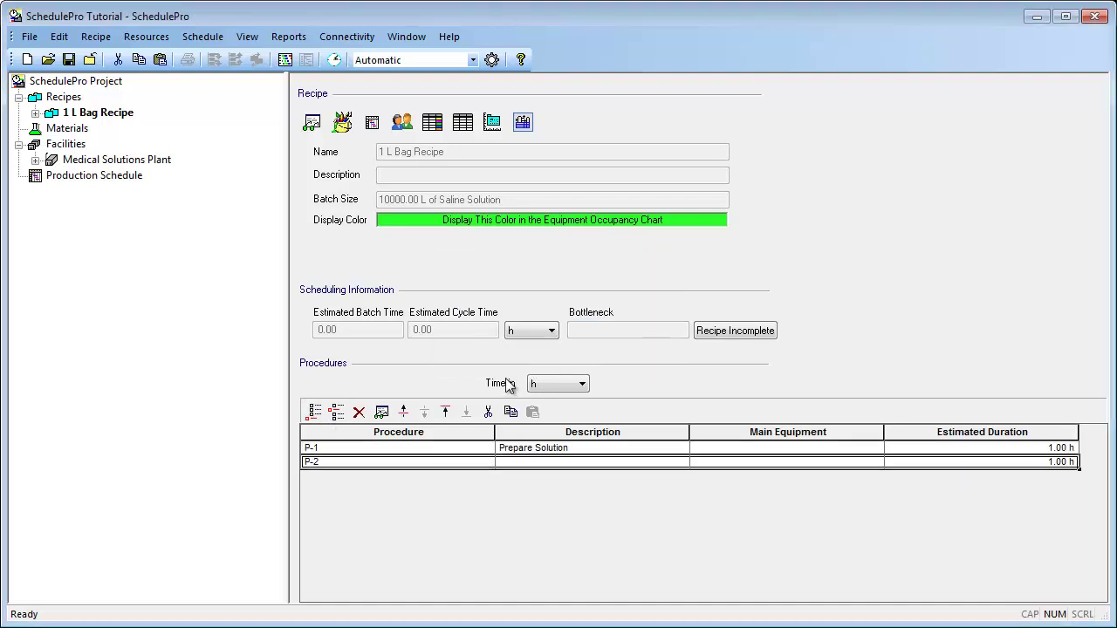
left_click(316, 411)
left_click(549, 352)
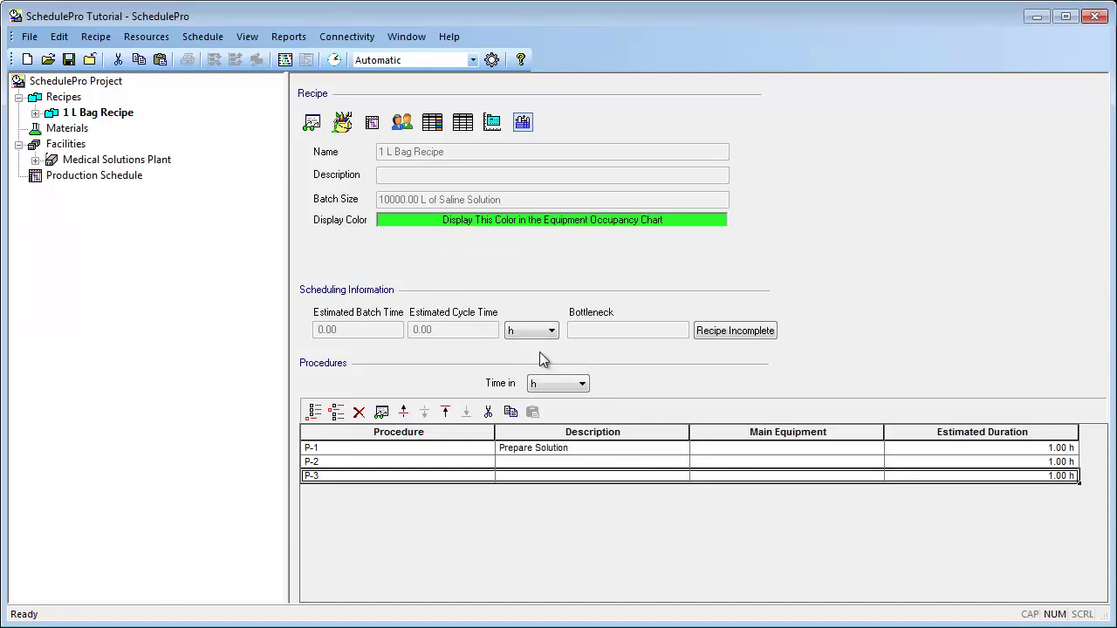
Give procedure P-2 the description Store
left_click(420, 467)
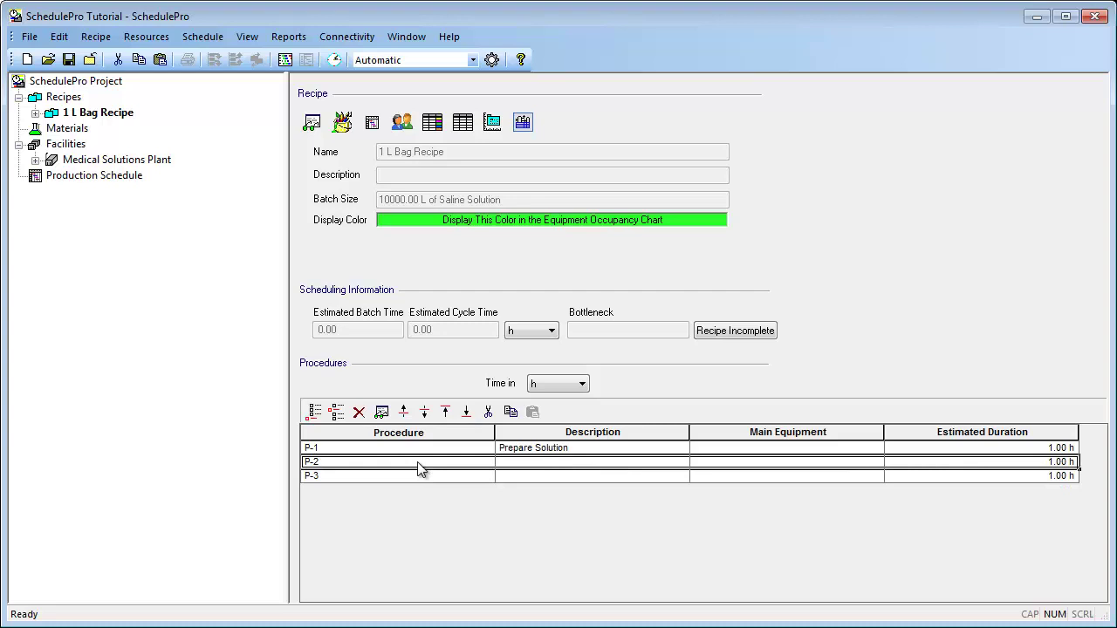
left_click(381, 411)
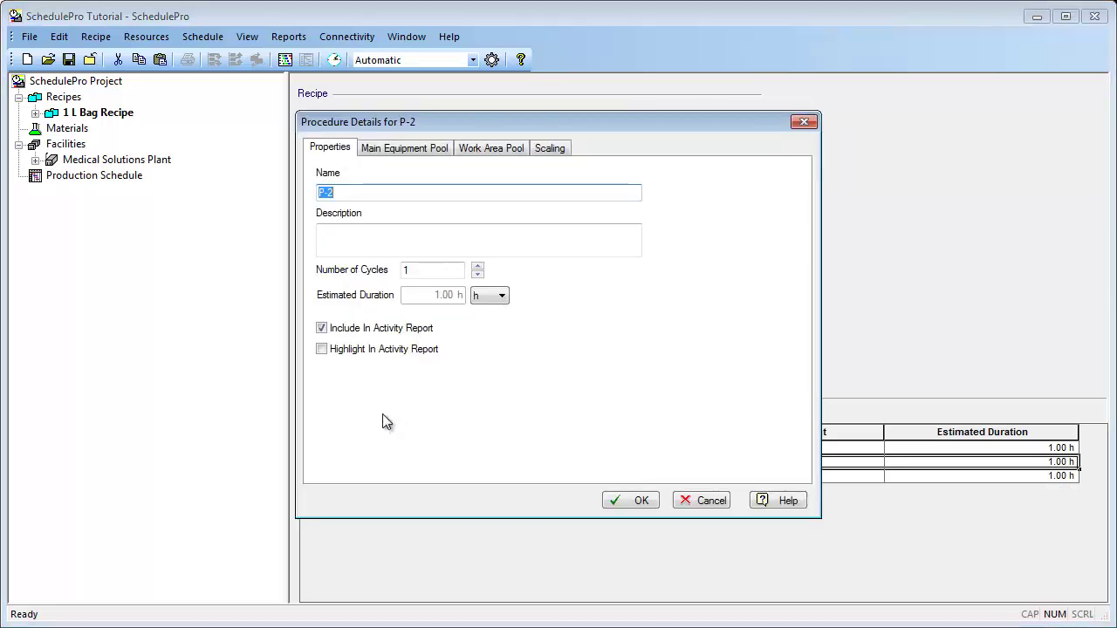
left_click(332, 236)
type("Store")
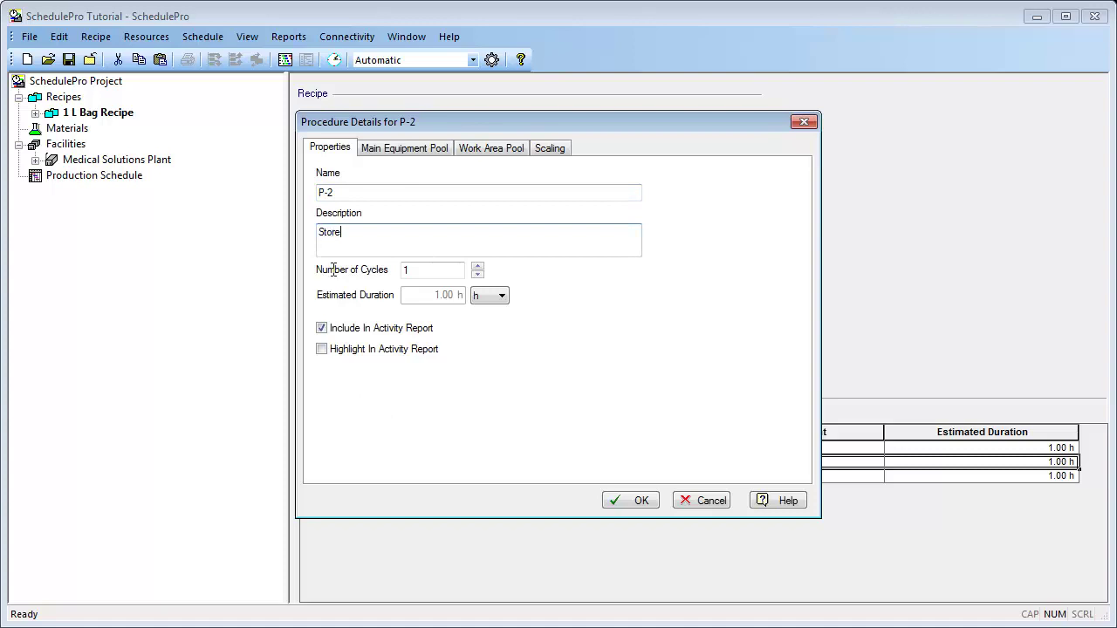
left_click(618, 500)
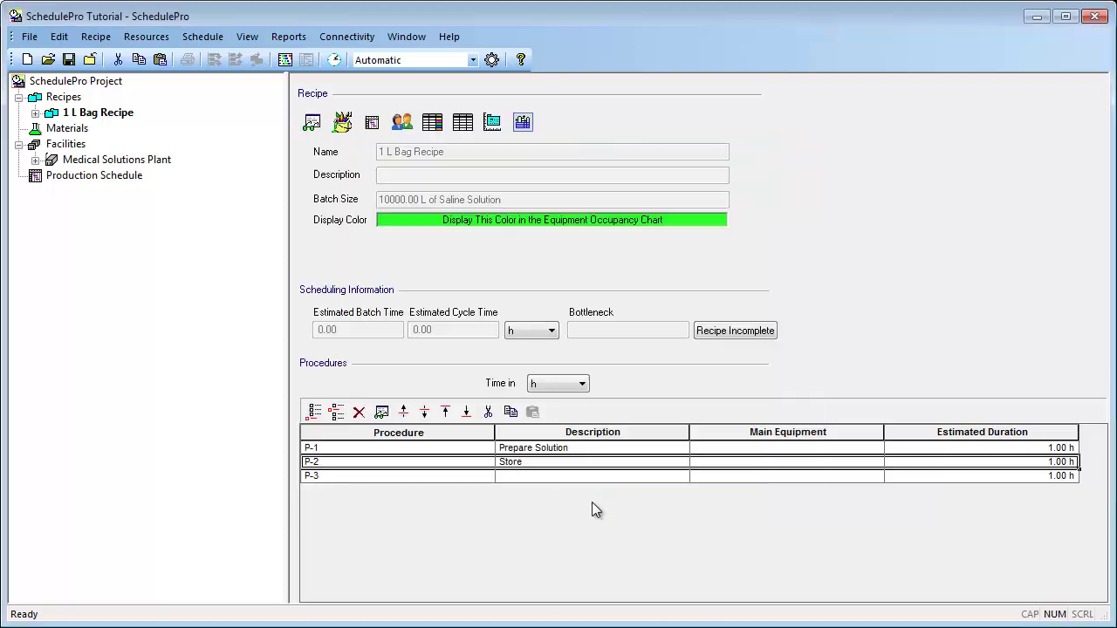
Give procedure P-3 the description Fill
left_click(402, 473)
left_click(381, 411)
left_click(345, 239)
type("Fill")
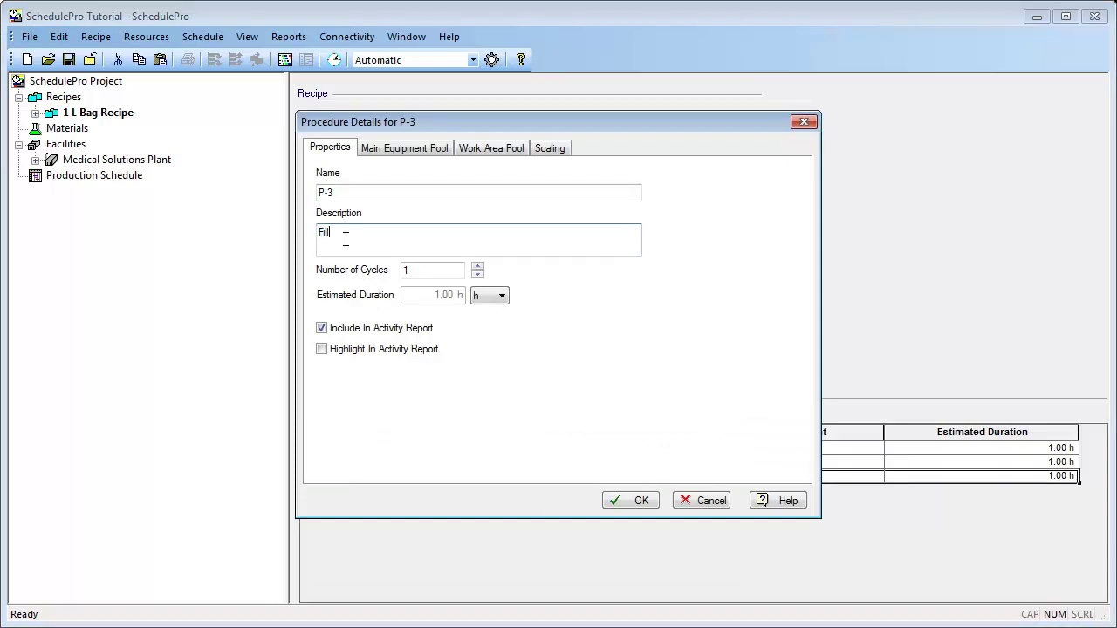
left_click(624, 505)
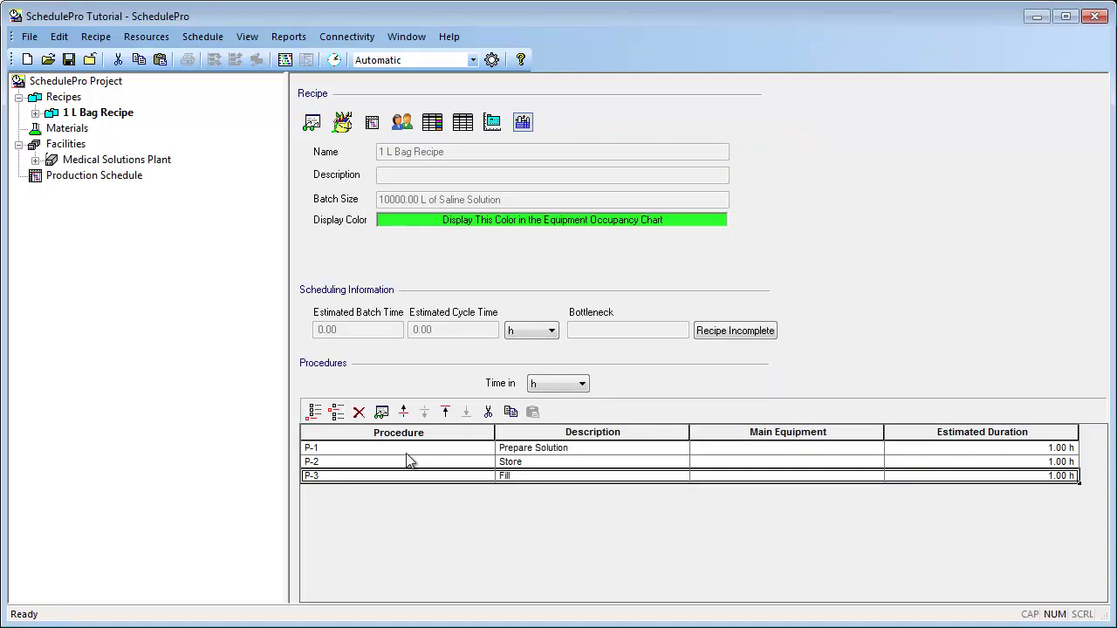
Expand the 1 L Bag Recipe down to its procedures and turn off the display of recipe sections in the project tree
left_click(36, 114)
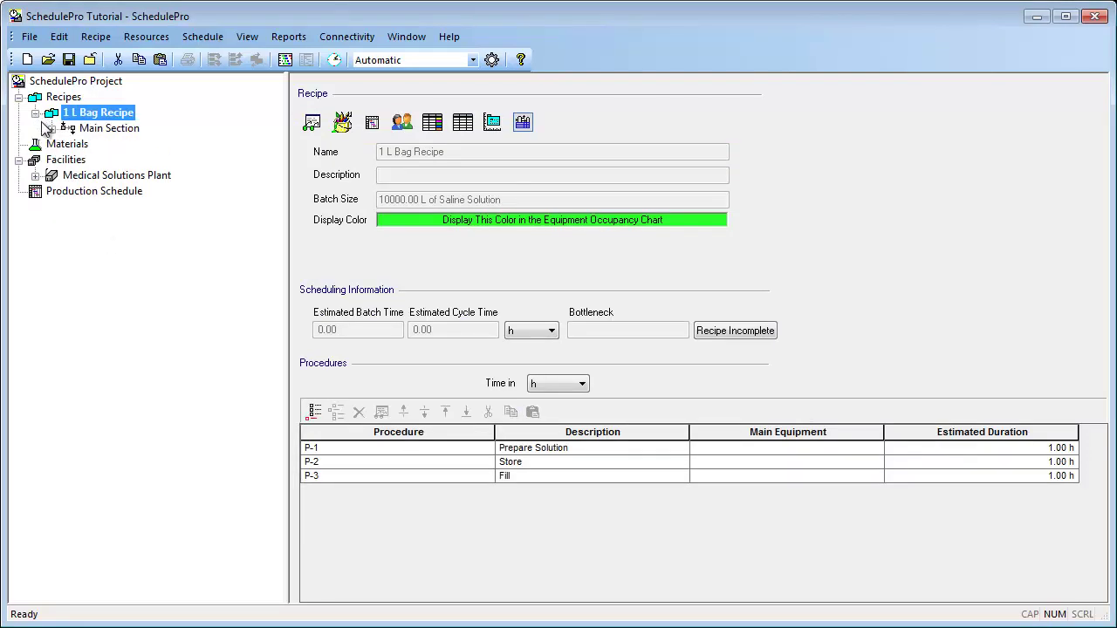
left_click(52, 128)
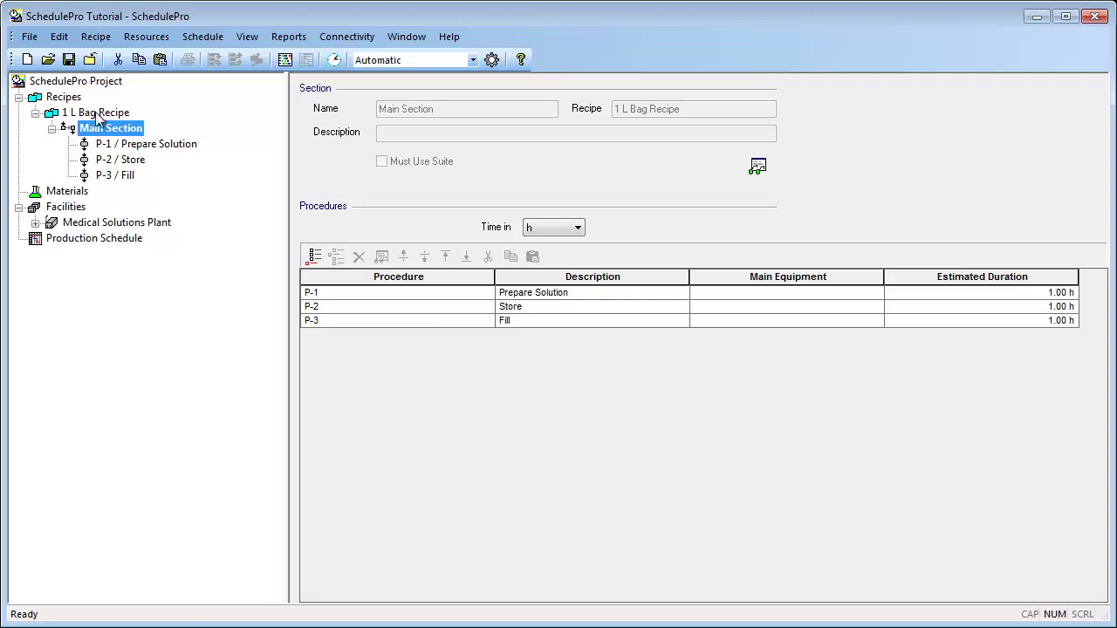
left_click(58, 37)
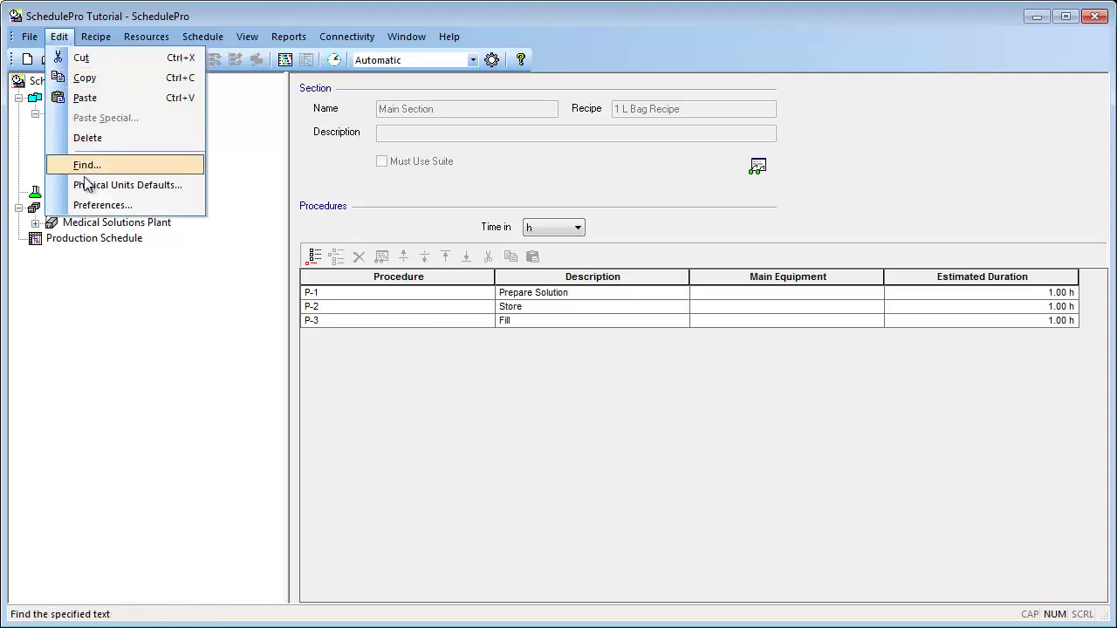
left_click(88, 205)
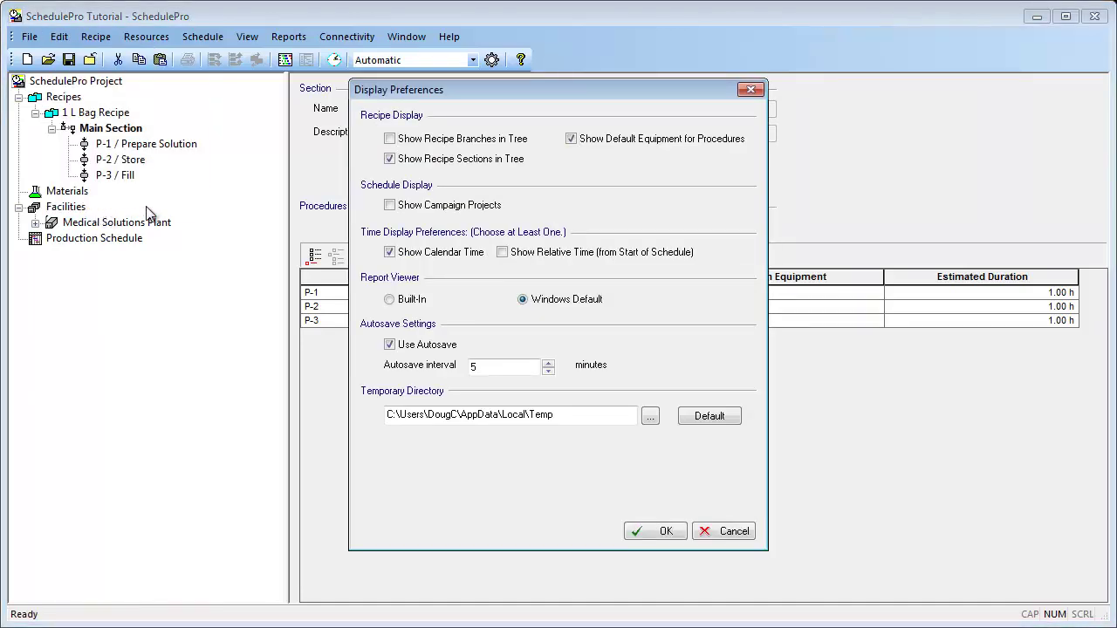
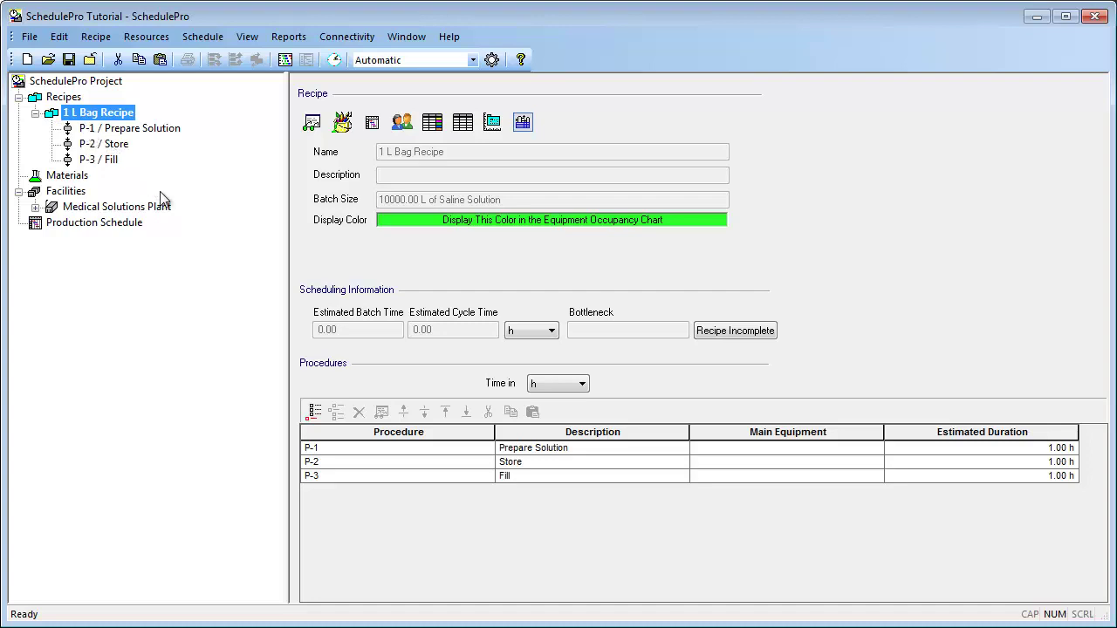
Assign mixing tank MT-1 of the Medical Solutions Plant to the main equipment pool of procedure P-1
left_click(367, 450)
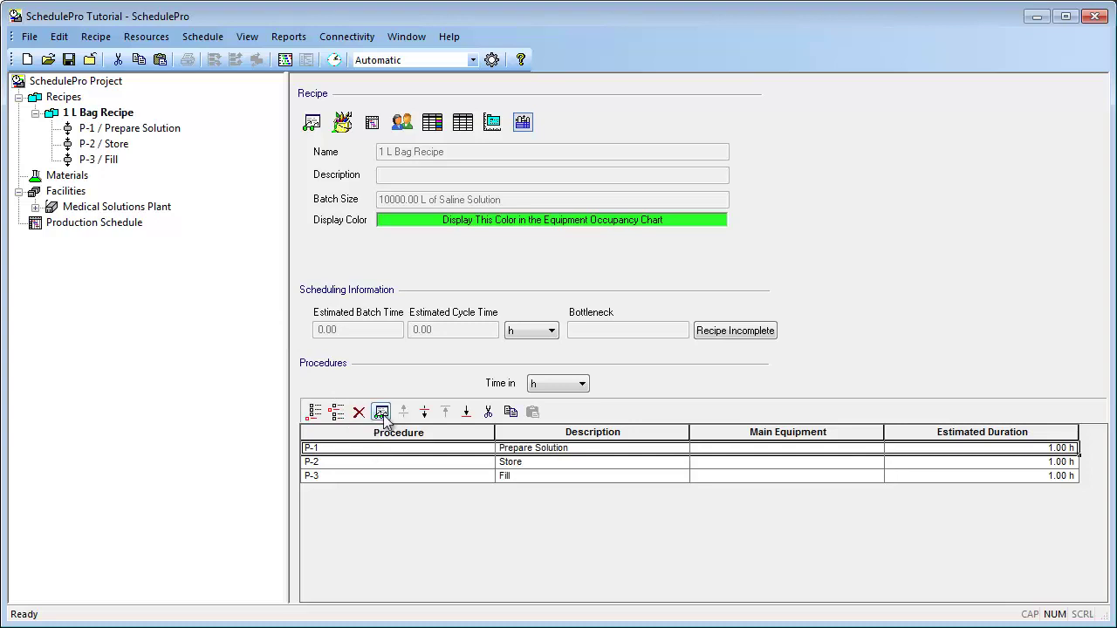
left_click(381, 412)
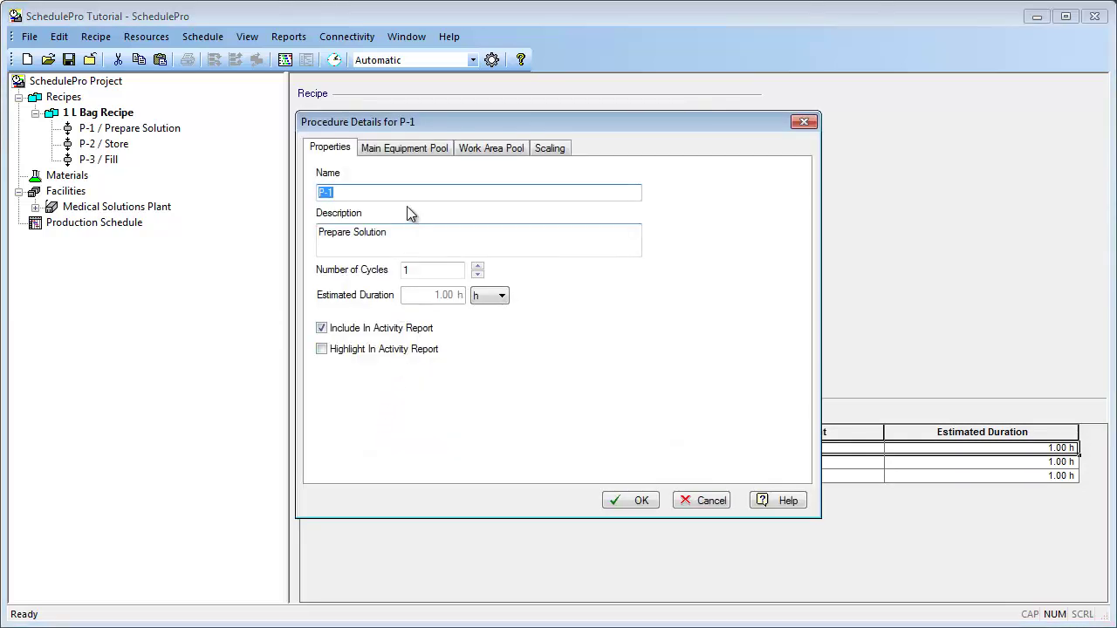
left_click(408, 150)
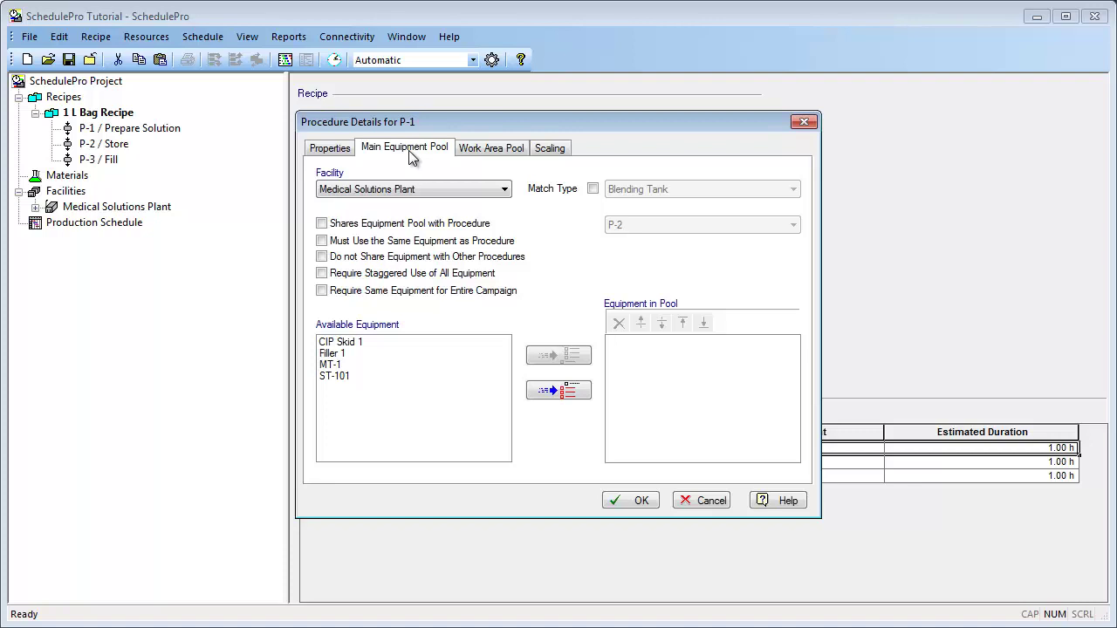
left_click(355, 365)
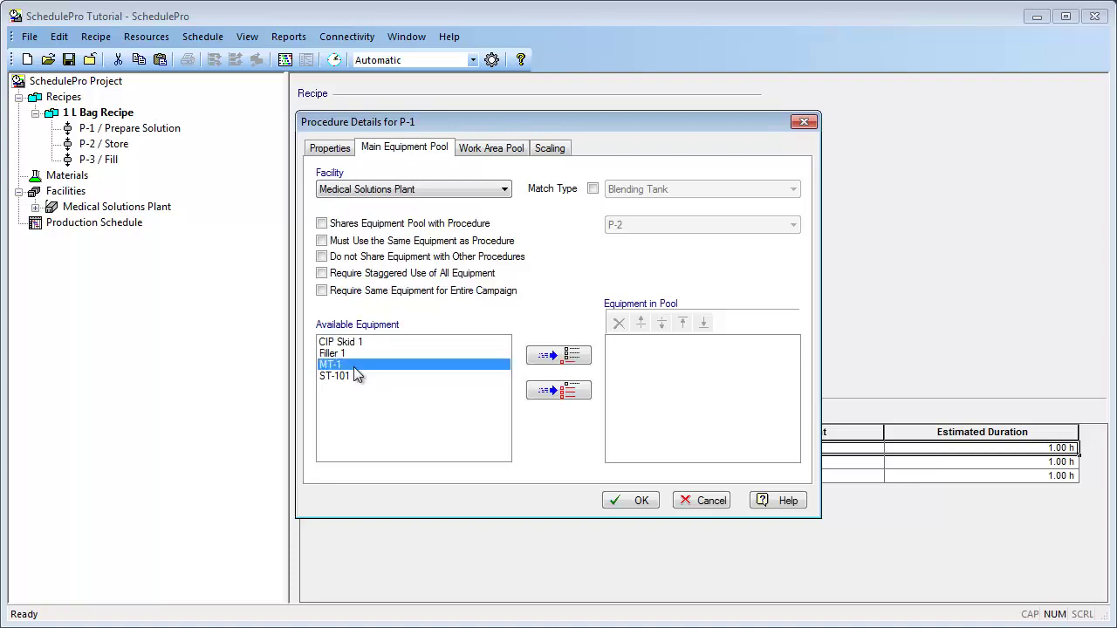
left_click(552, 358)
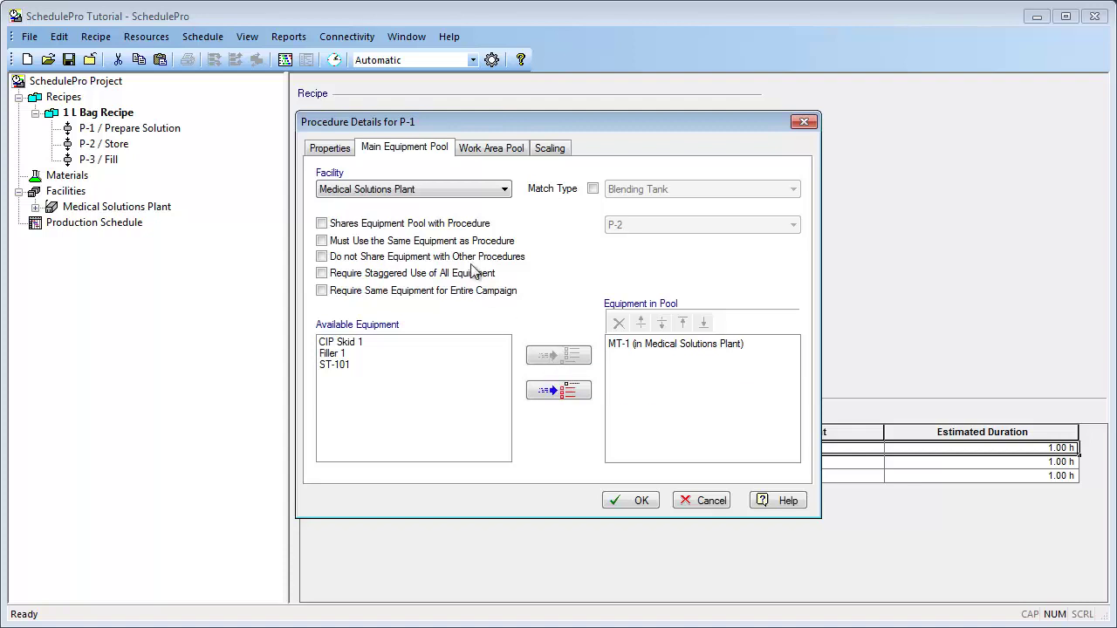
left_click(489, 194)
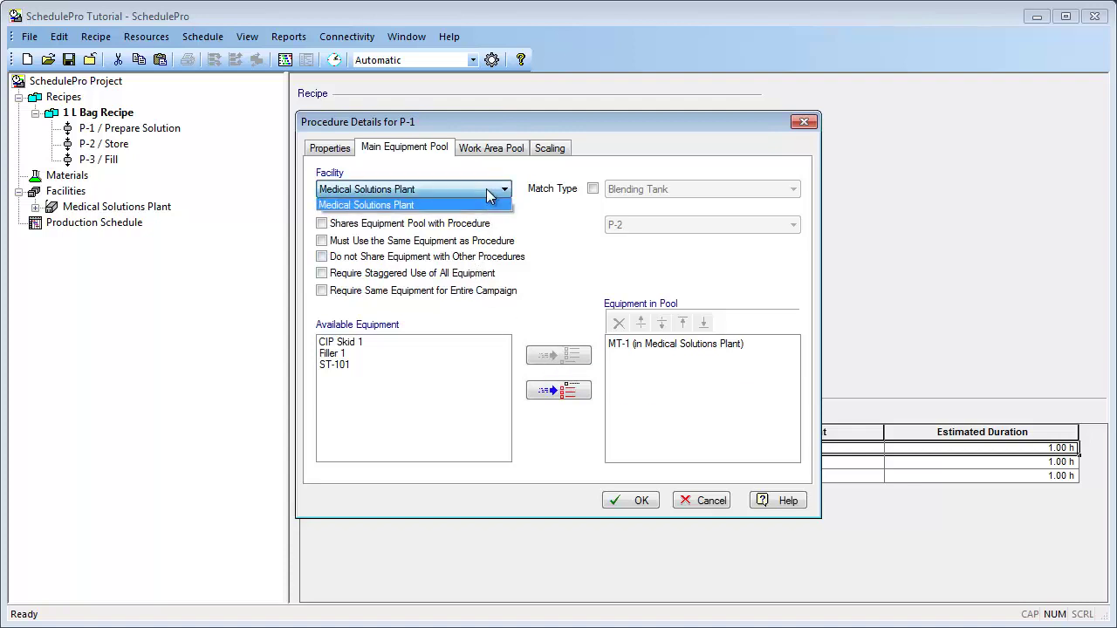
left_click(490, 194)
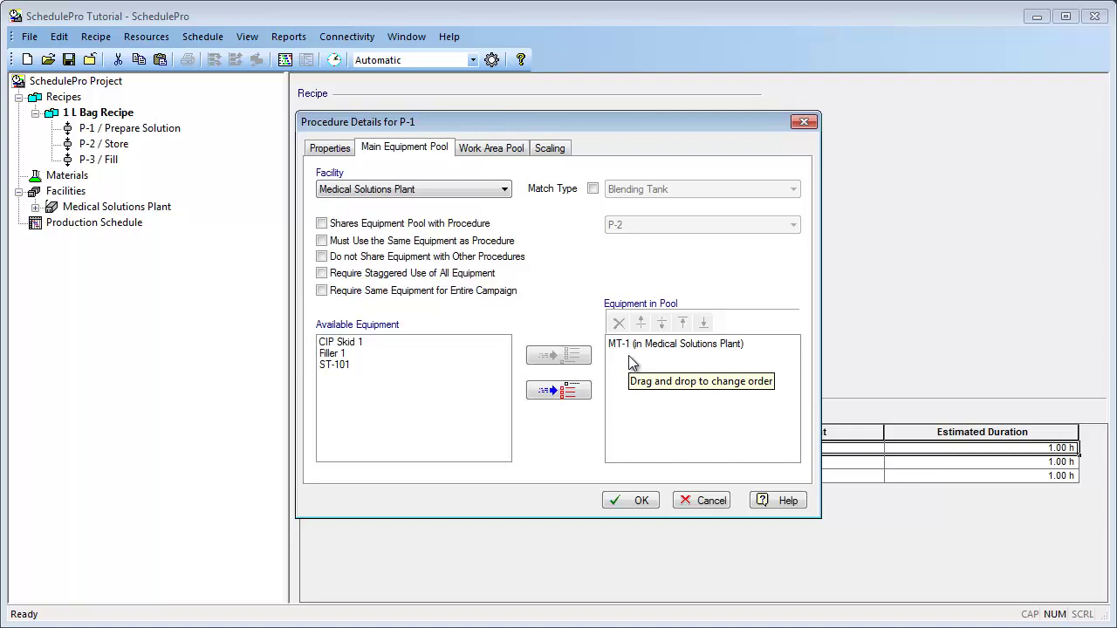
left_click(635, 500)
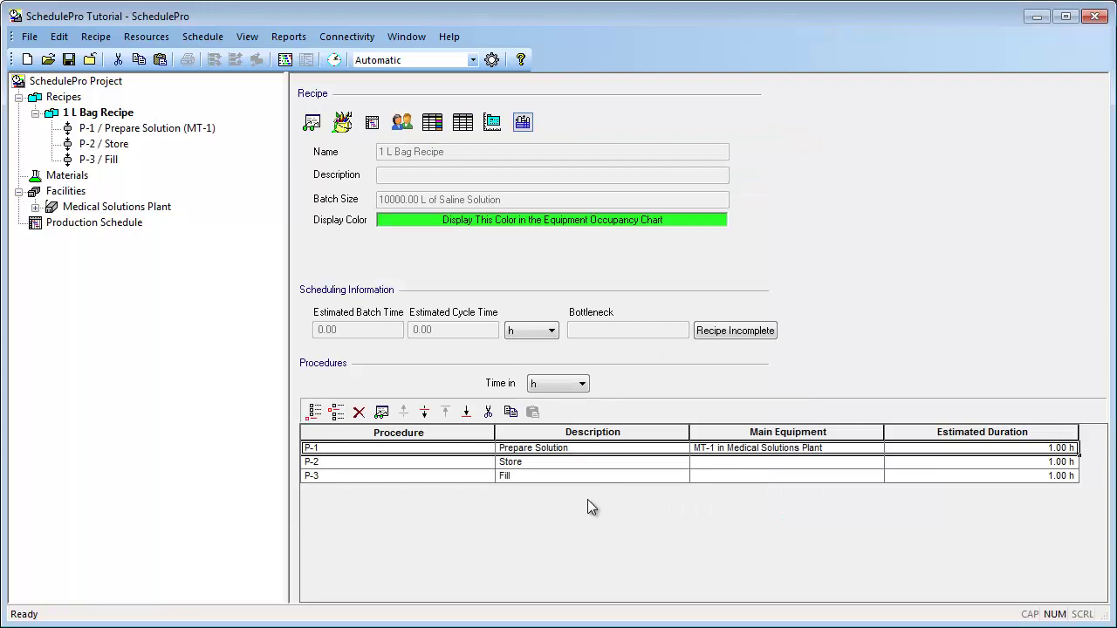
Assign ST-101 of the Medical Solutions Plant to the main equipment pool of procedure P-2
left_click(390, 463)
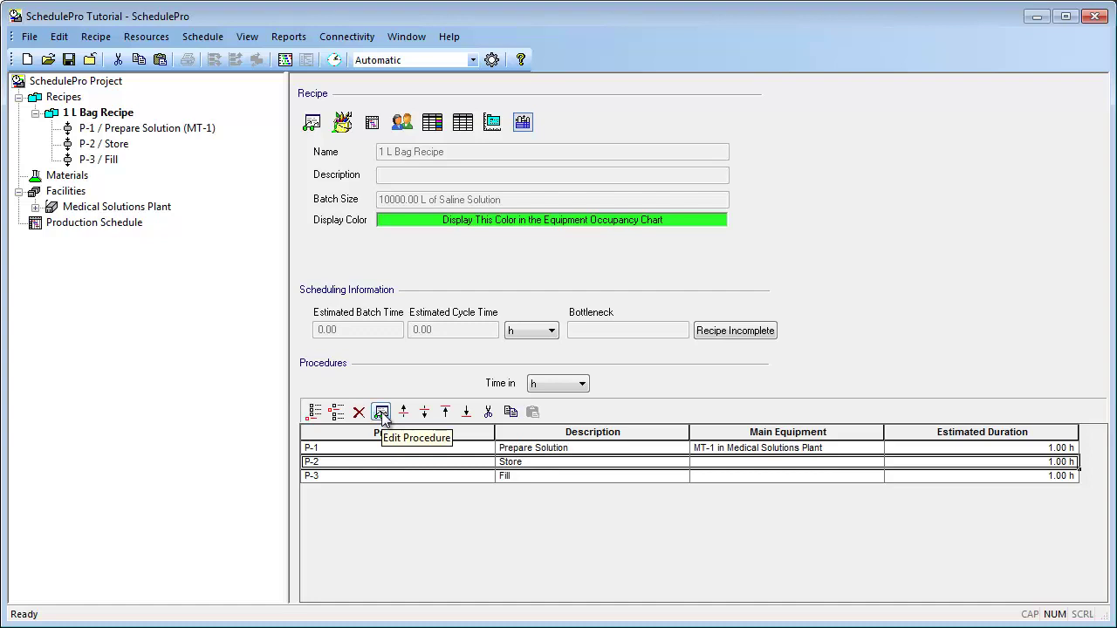
left_click(381, 412)
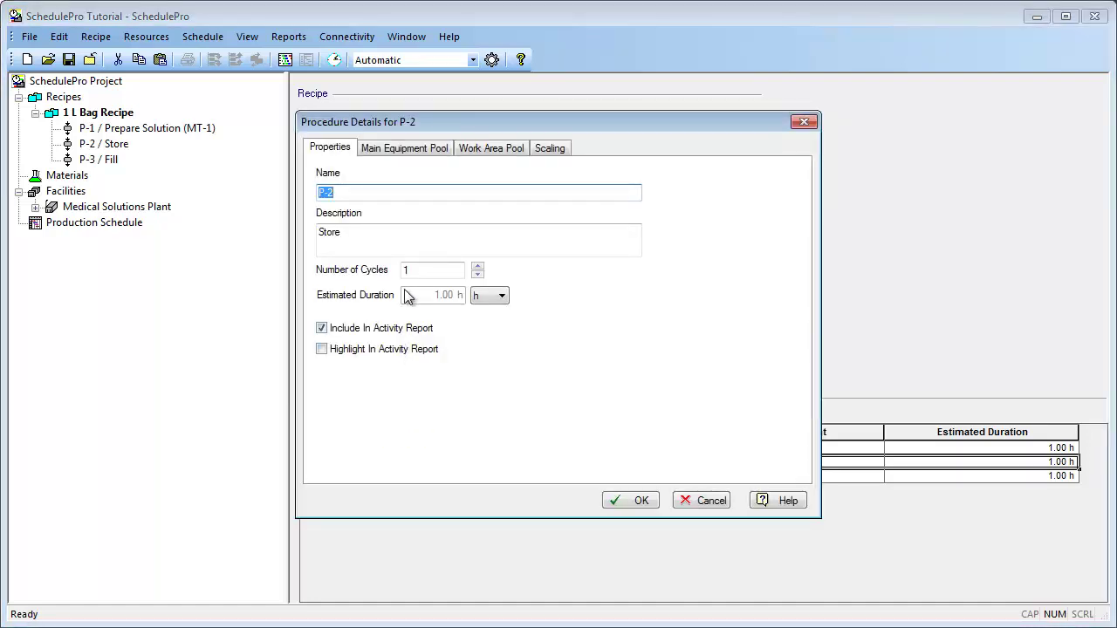
left_click(400, 150)
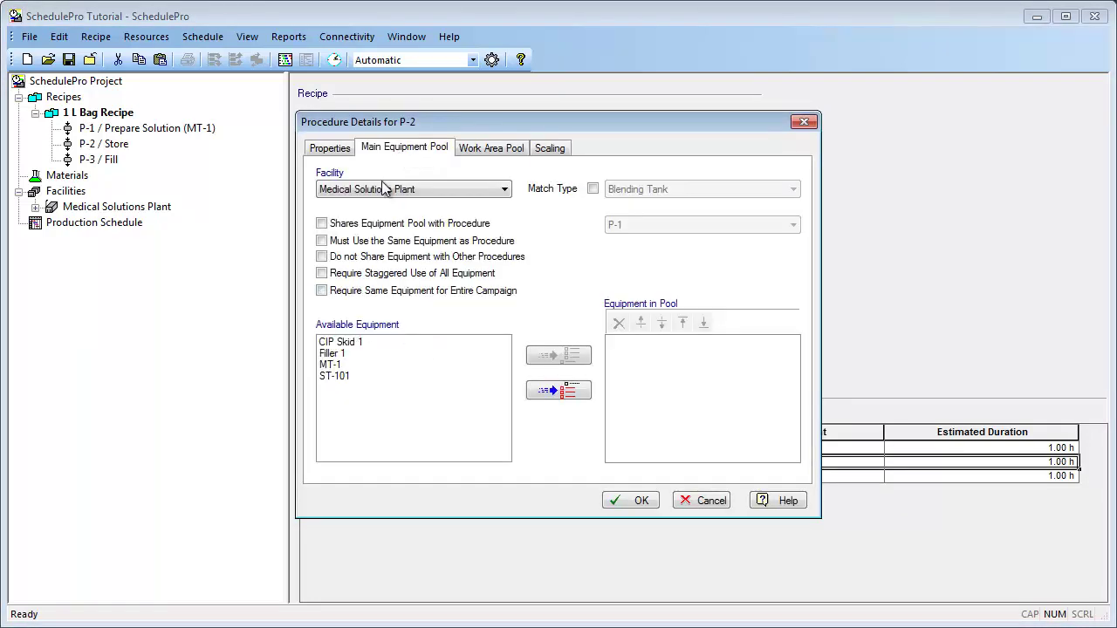
left_click(342, 375)
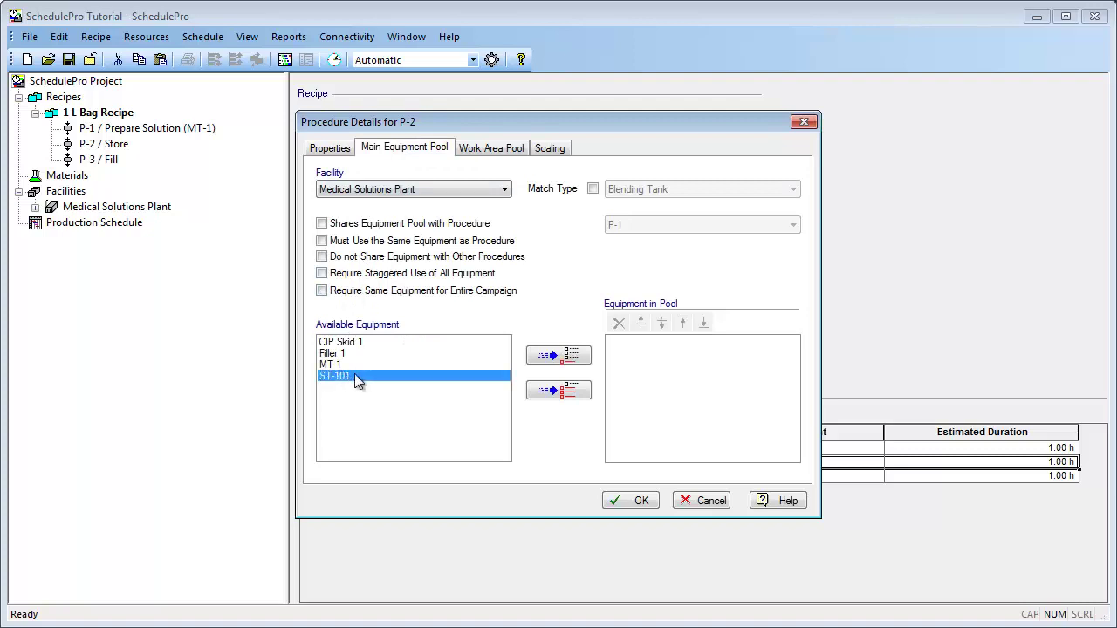
left_click(537, 356)
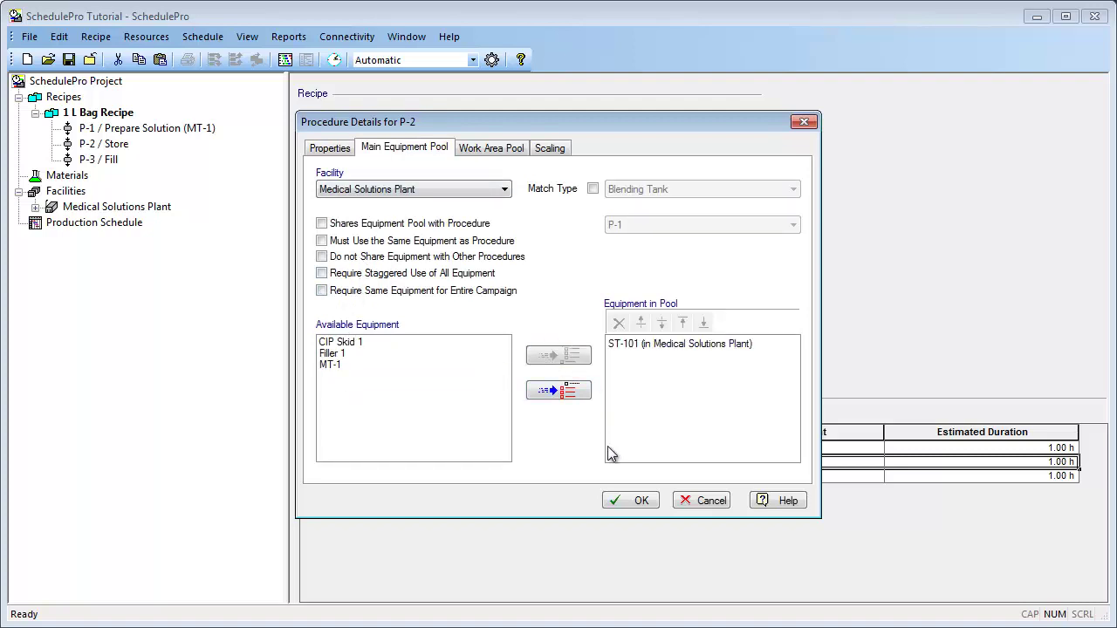
left_click(618, 502)
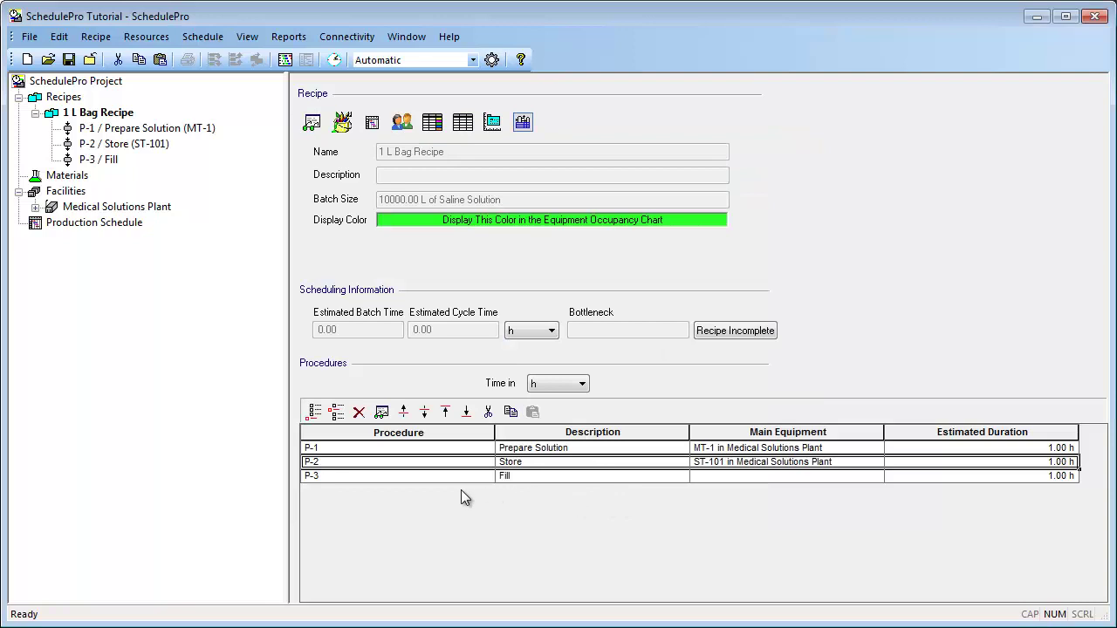
Assign Filler 1 of the Medical Solutions Plant to the main equipment pool of procedure P-3
left_click(401, 477)
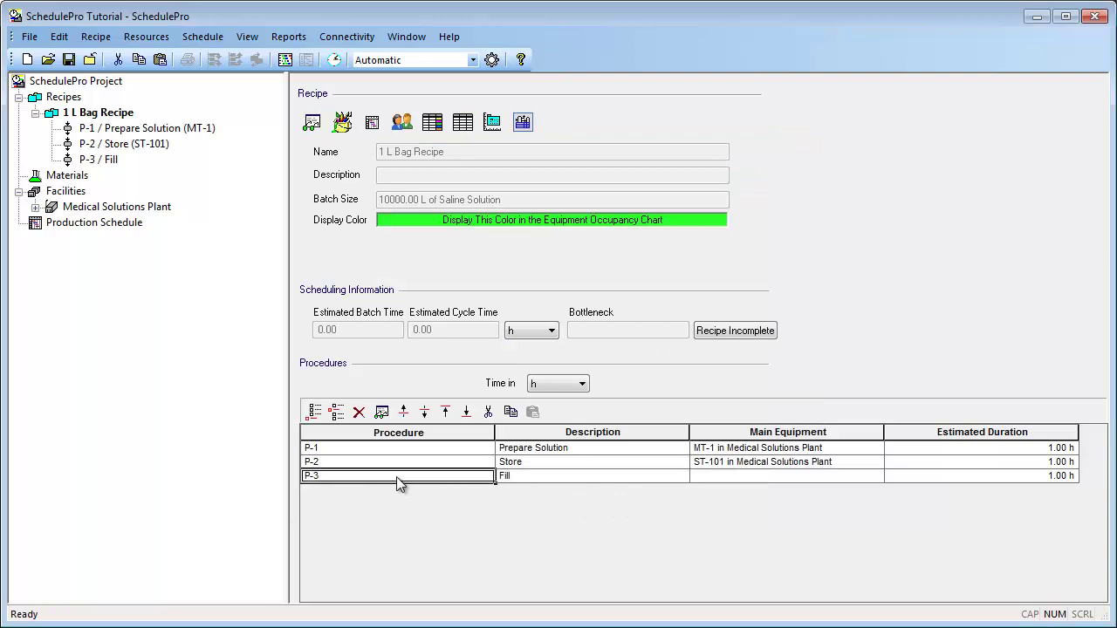
left_click(382, 413)
left_click(420, 150)
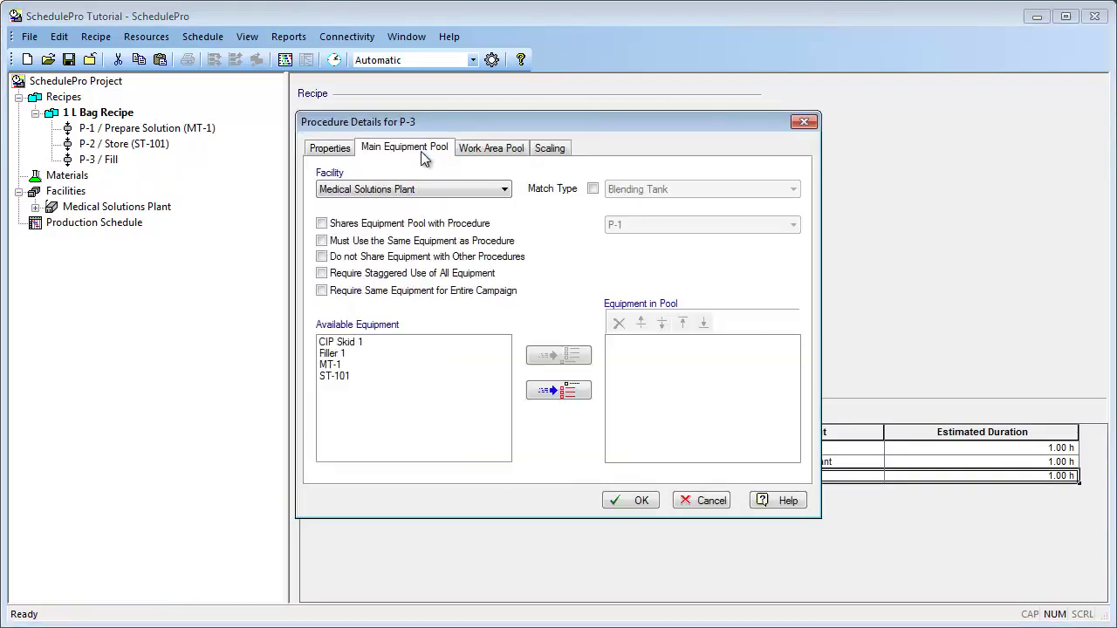
left_click(366, 354)
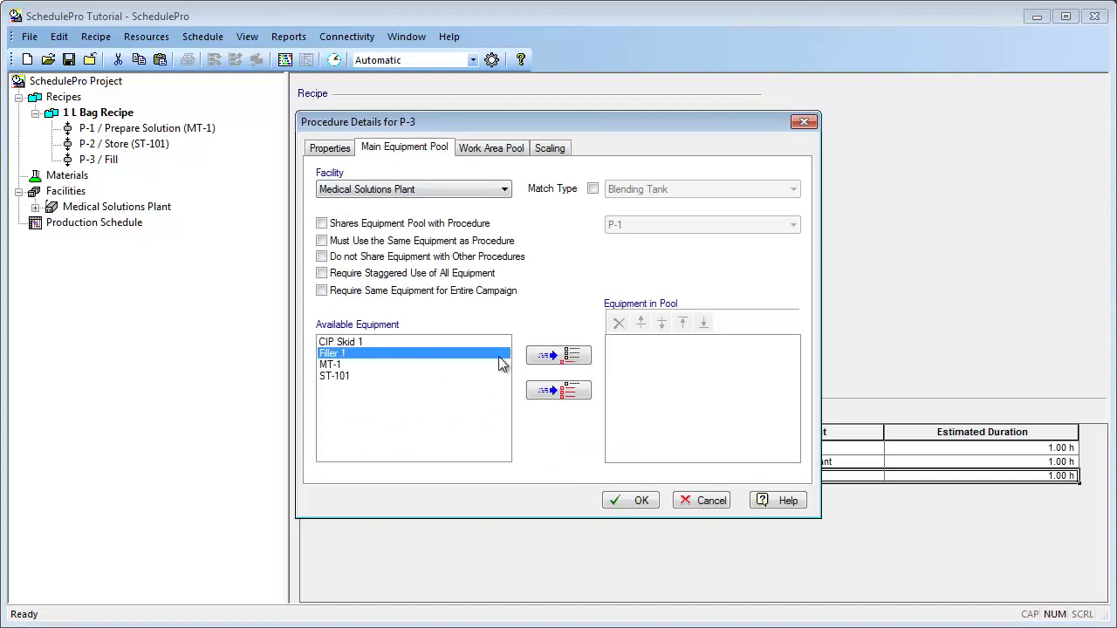
left_click(536, 363)
left_click(619, 503)
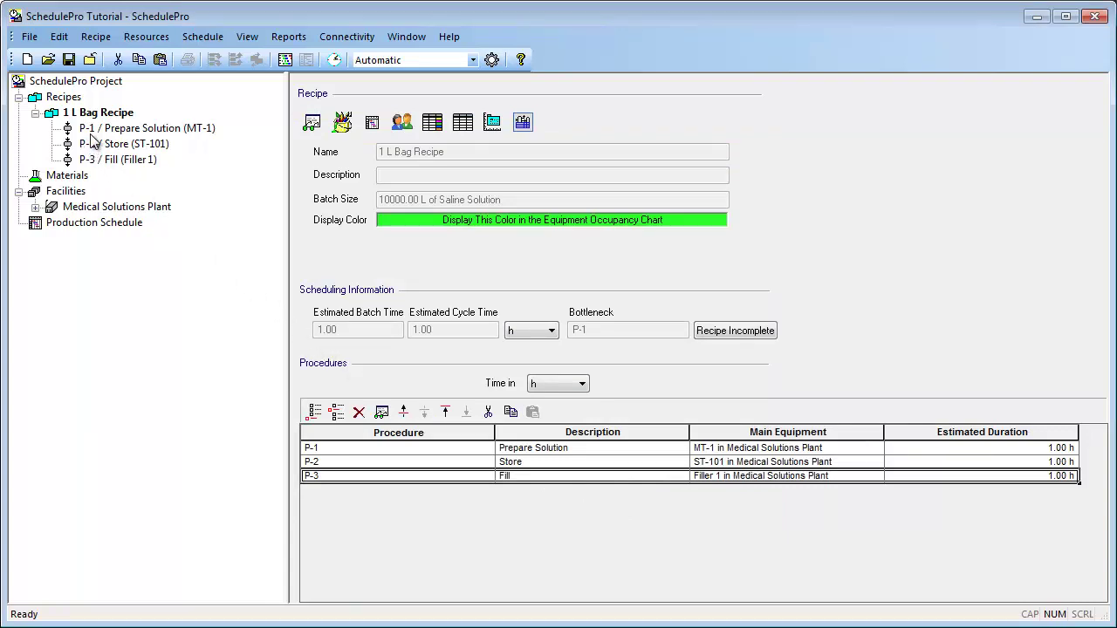
Rename the default operation op-1 in procedure P-1 as Charge Water
left_click(197, 128)
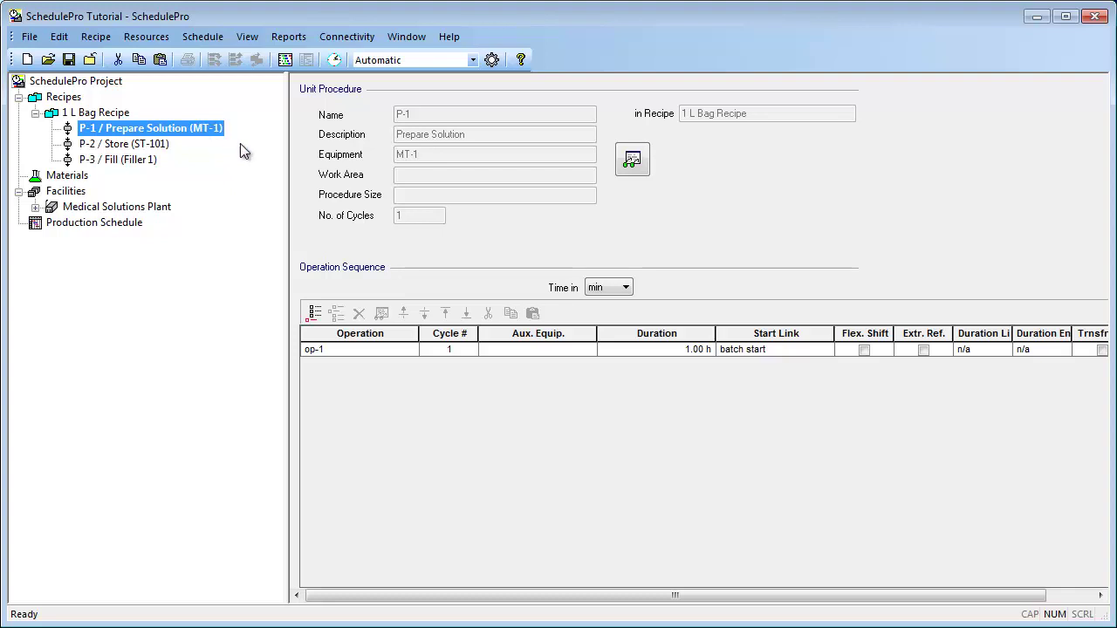
left_click(347, 349)
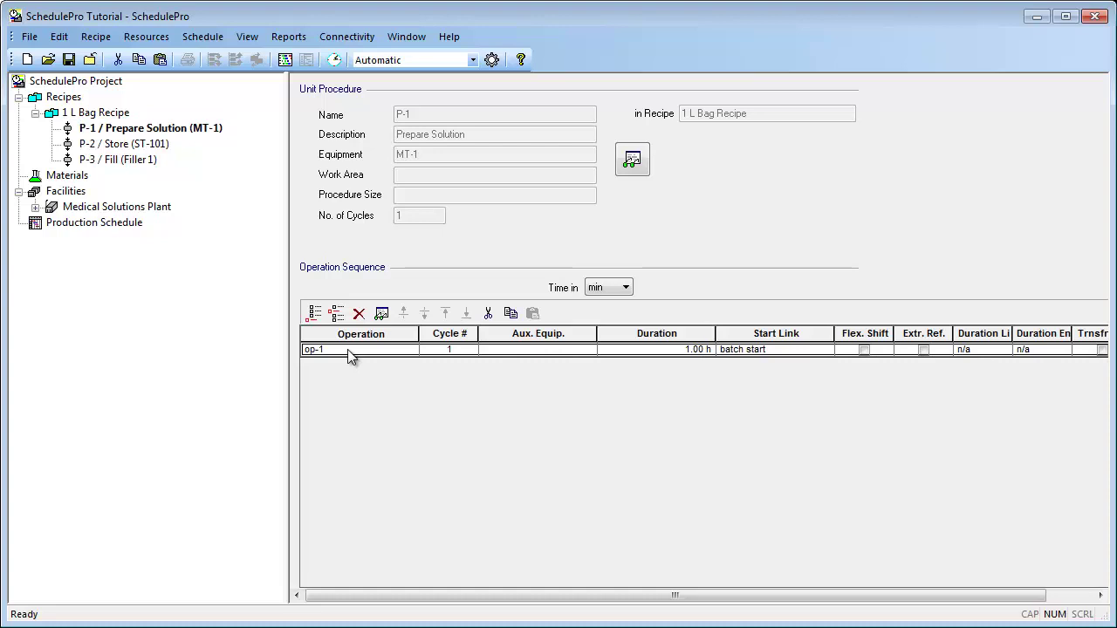
left_click(383, 313)
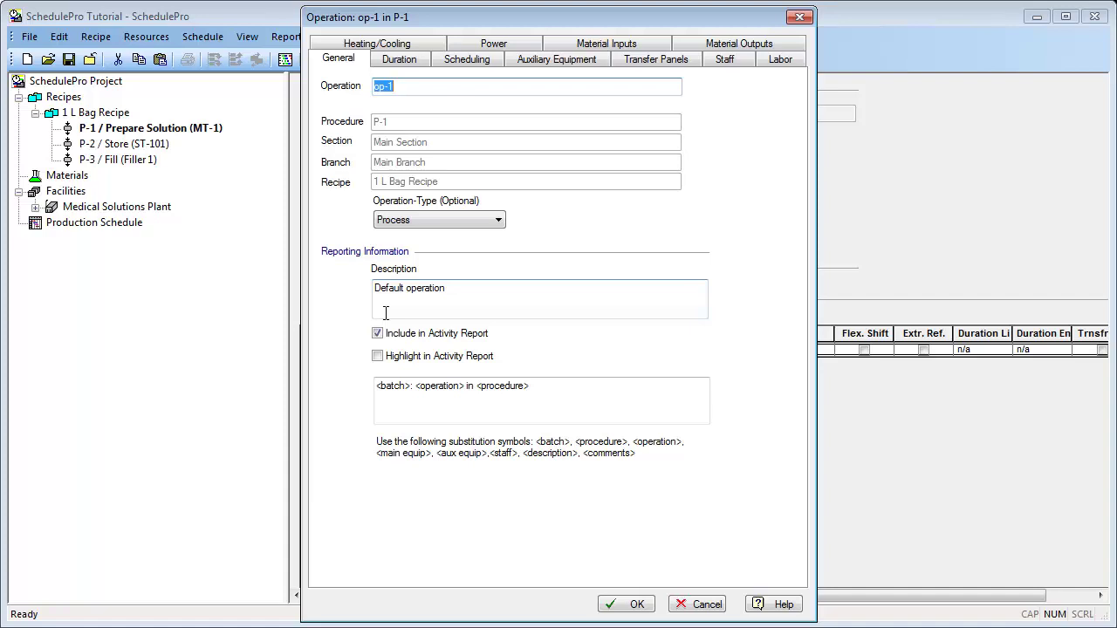
type("Charge Water")
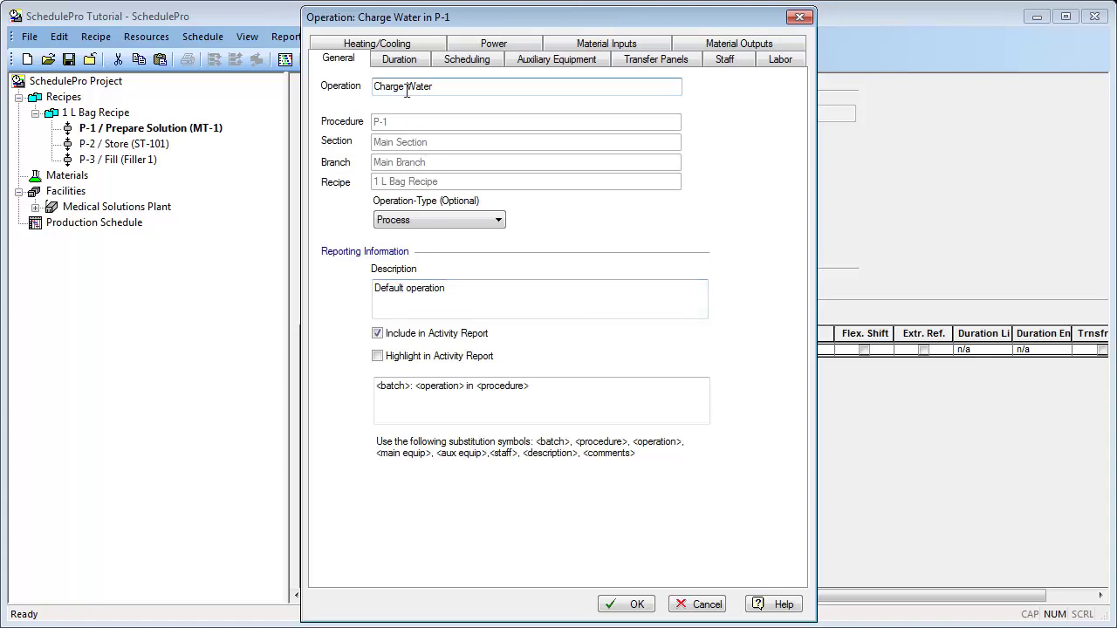
Set the Charge Water operation's constant duration to 30 min and keep its start at the batch start
left_click(401, 61)
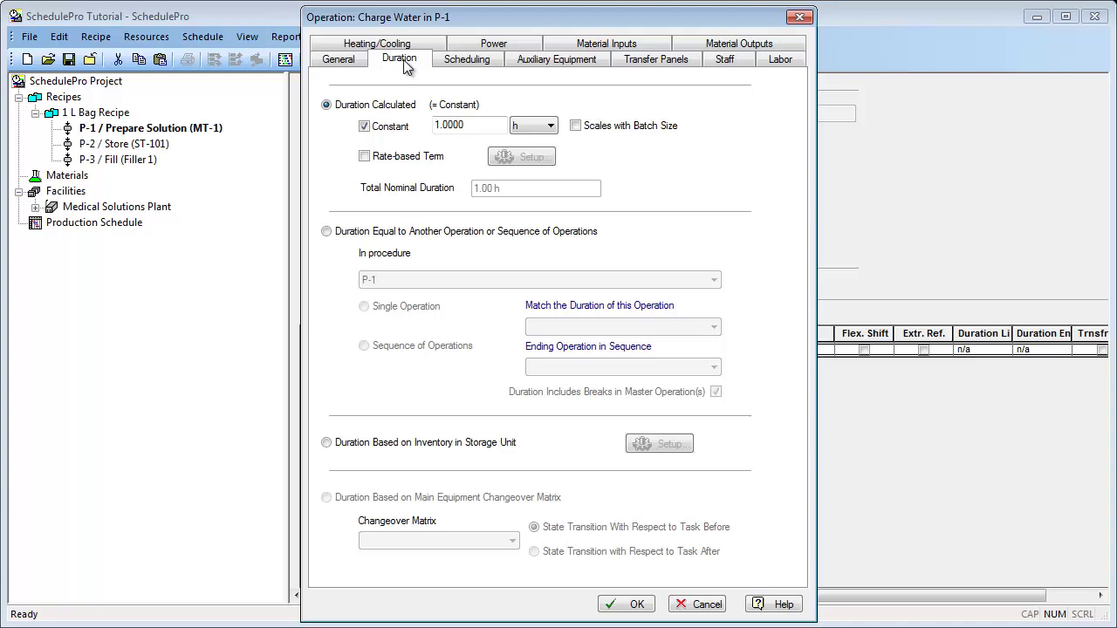
left_click(551, 126)
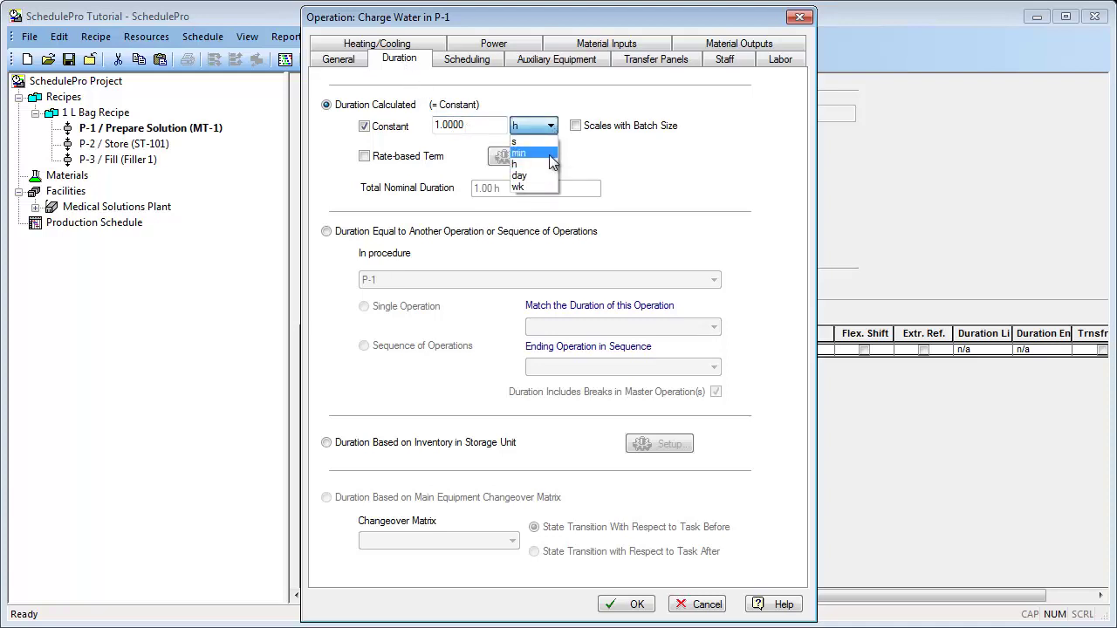
left_click(549, 155)
left_click_drag(473, 125, 357, 127)
type("30")
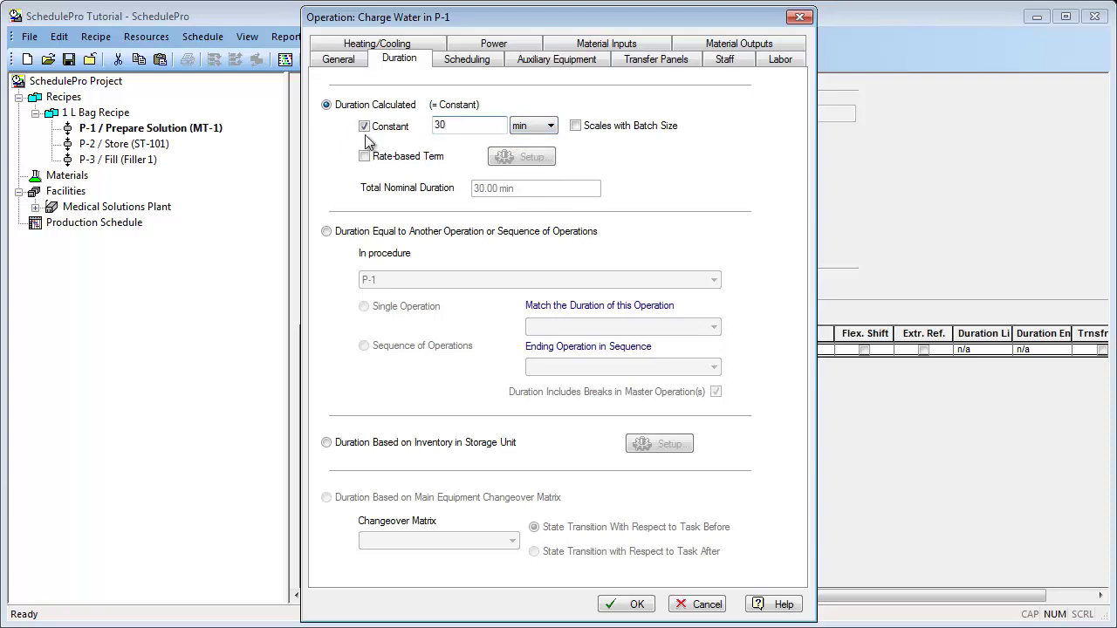
left_click(453, 68)
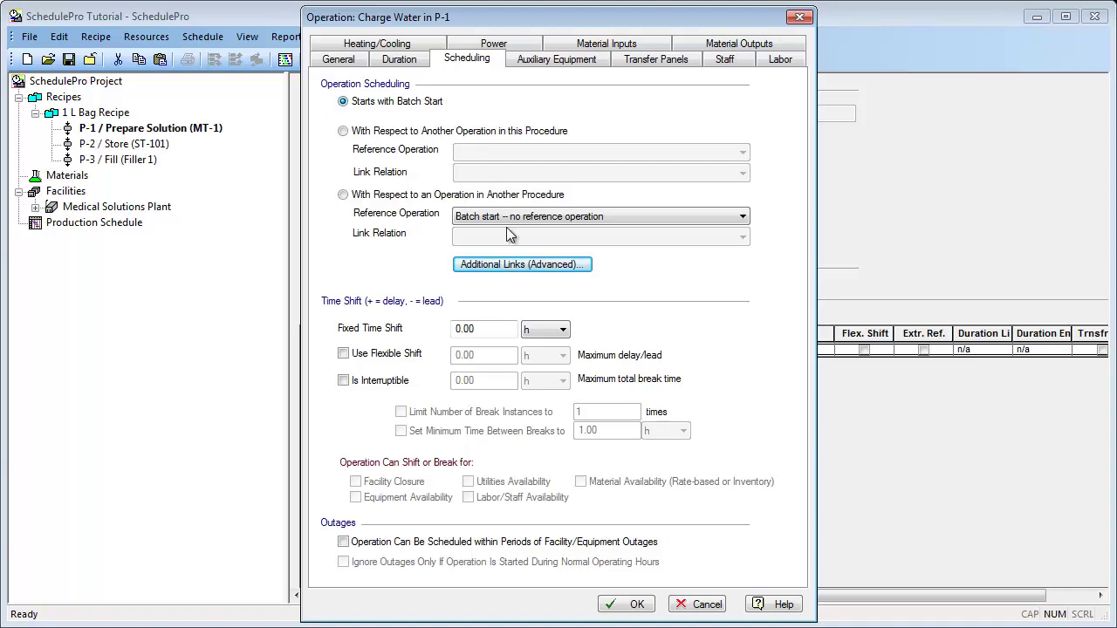
left_click(625, 604)
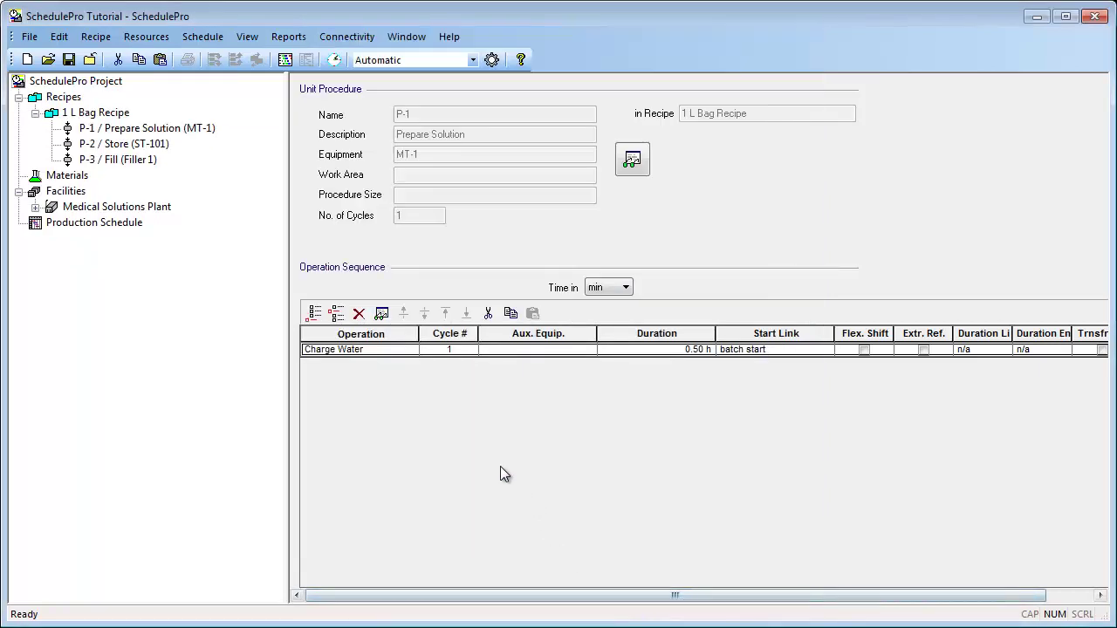